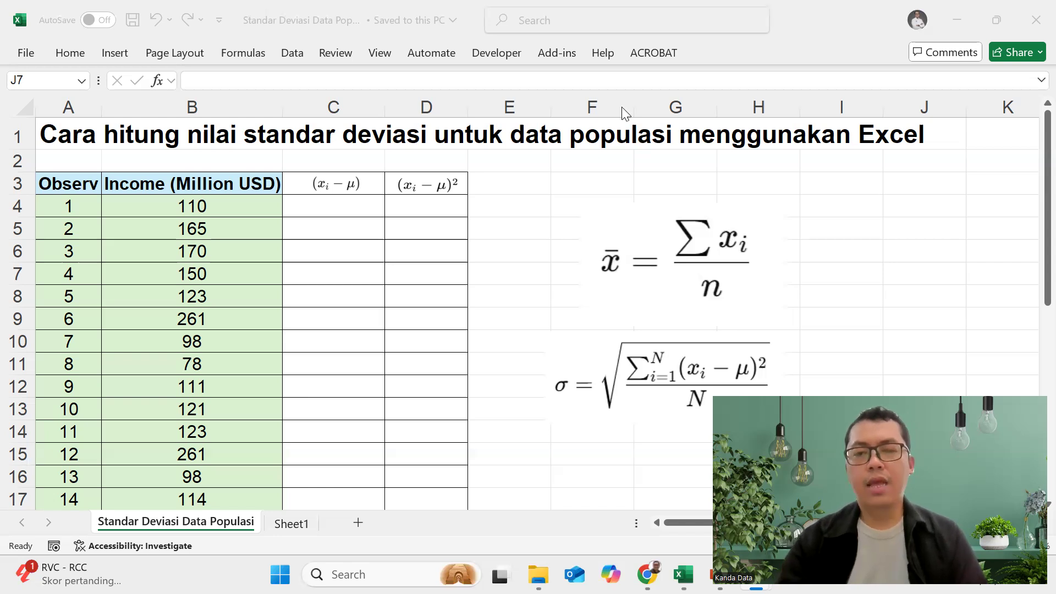
Step: Examine the 25 income observations, the empty calculation rows below them, and the mean and population standard deviation formulas
{"action": "scroll", "coordinate": [622, 110], "scroll_direction": "down", "scroll_amount": 1}
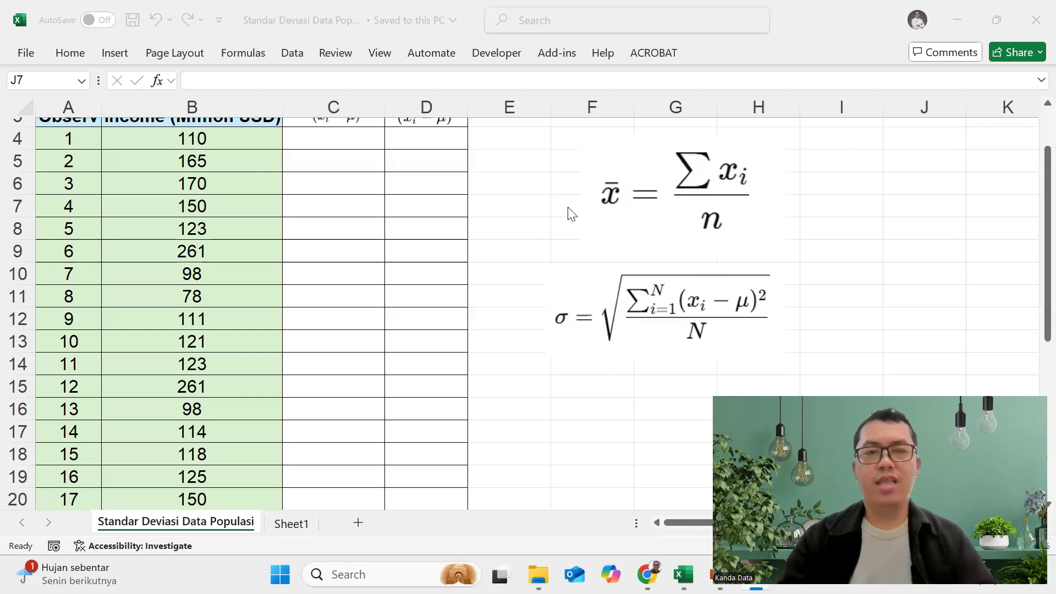
{"action": "scroll", "coordinate": [219, 171], "scroll_direction": "up", "scroll_amount": 1}
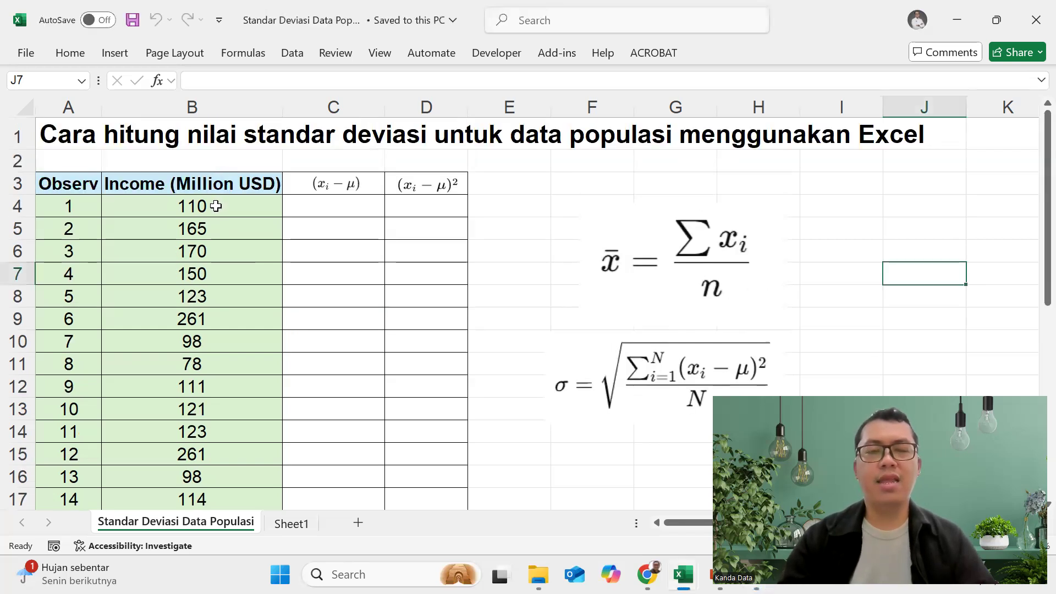
{"action": "scroll", "coordinate": [217, 205], "scroll_direction": "down", "scroll_amount": 3}
{"action": "scroll", "coordinate": [216, 206], "scroll_direction": "down", "scroll_amount": 1}
{"action": "scroll", "coordinate": [216, 206], "scroll_direction": "up", "scroll_amount": 4}
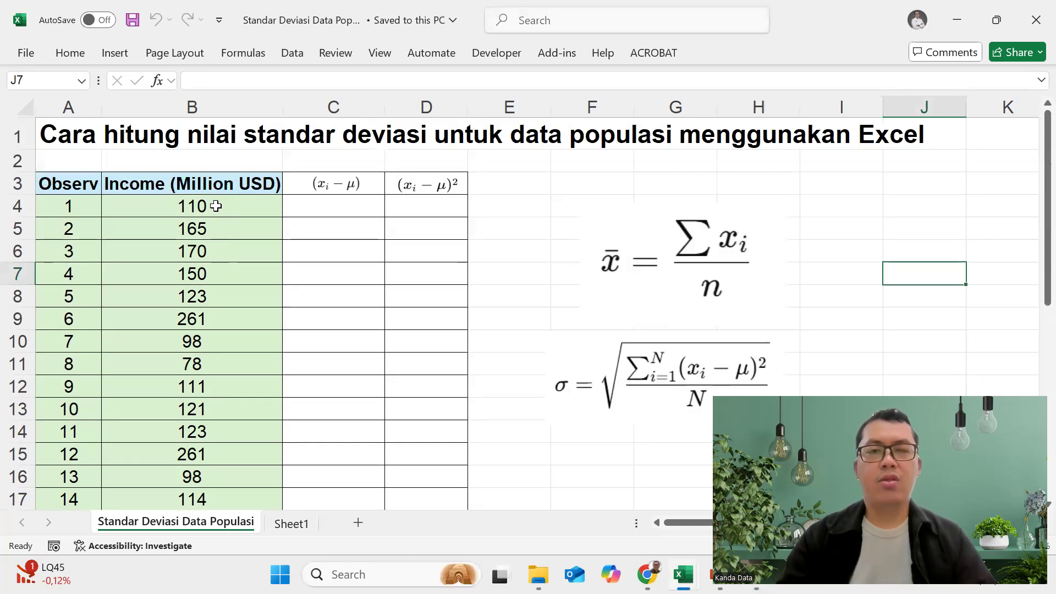
{"action": "scroll", "coordinate": [216, 205], "scroll_direction": "down", "scroll_amount": 5}
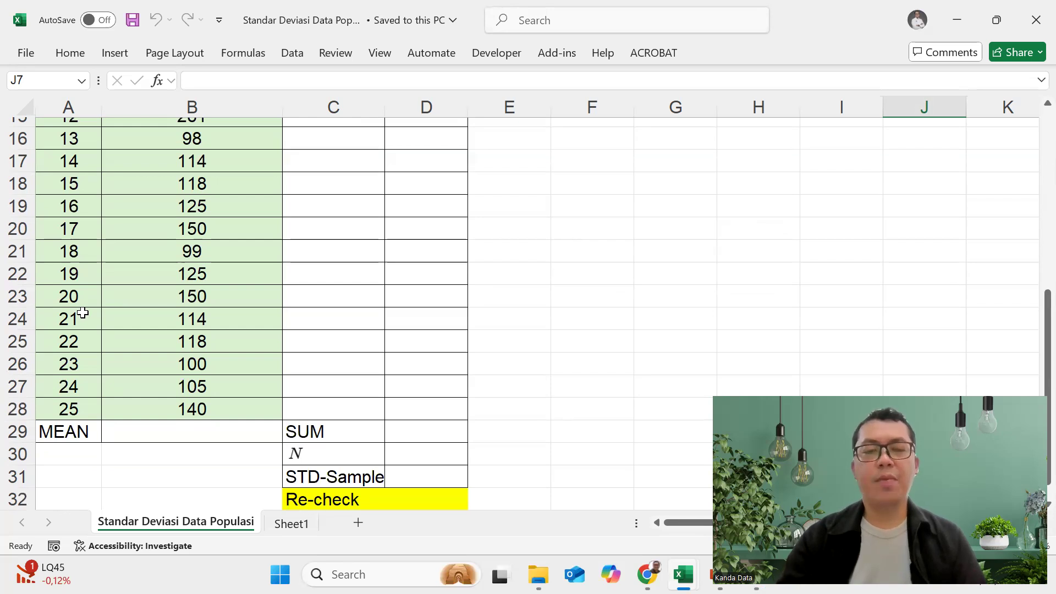
{"action": "scroll", "coordinate": [82, 313], "scroll_direction": "up", "scroll_amount": 5}
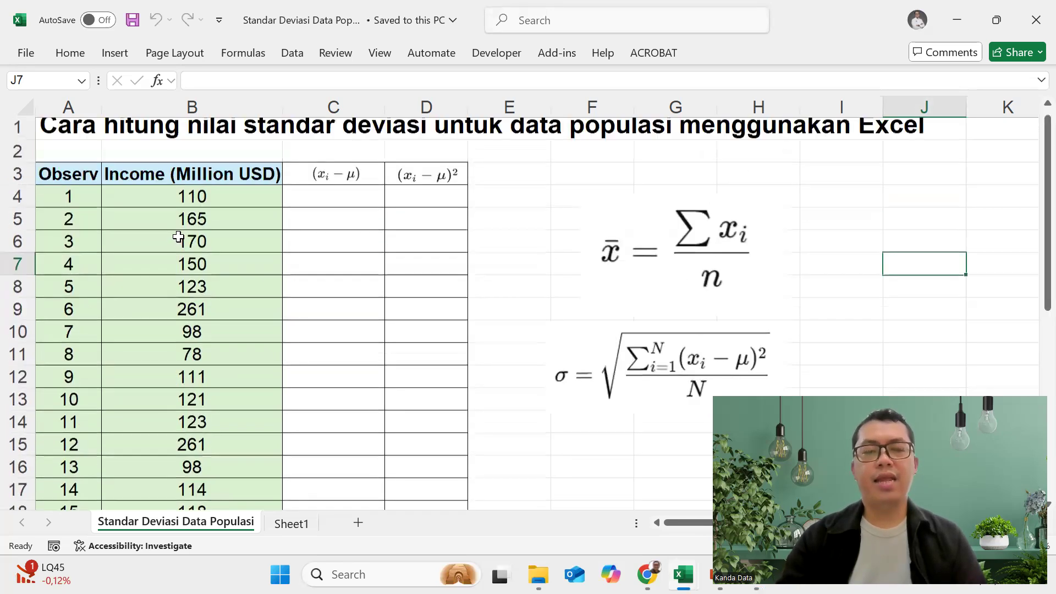
{"action": "scroll", "coordinate": [201, 223], "scroll_direction": "up", "scroll_amount": 1}
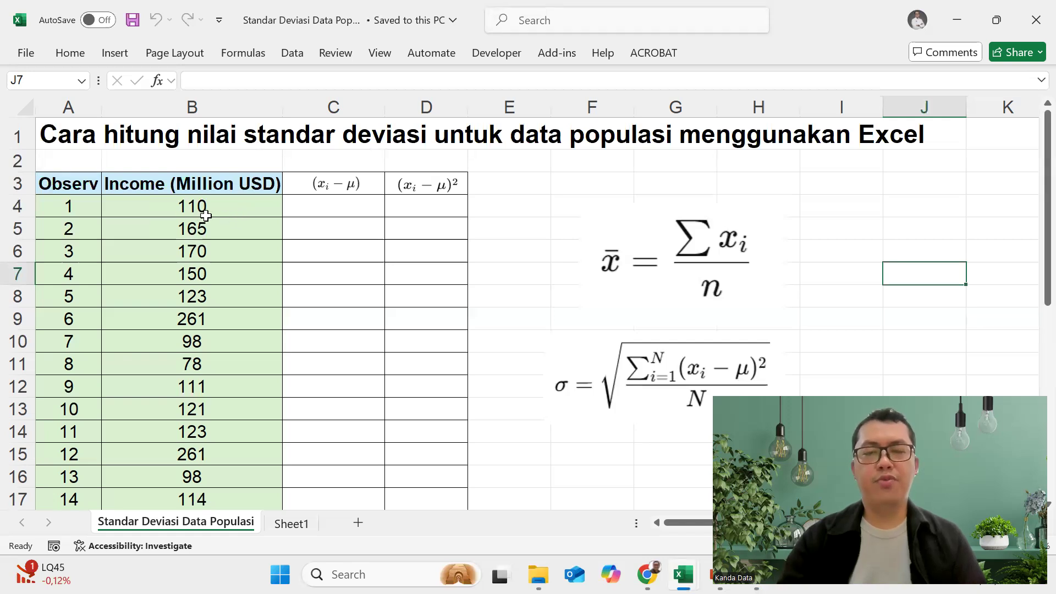
{"action": "scroll", "coordinate": [211, 268], "scroll_direction": "down", "scroll_amount": 2}
{"action": "scroll", "coordinate": [211, 267], "scroll_direction": "down", "scroll_amount": 3}
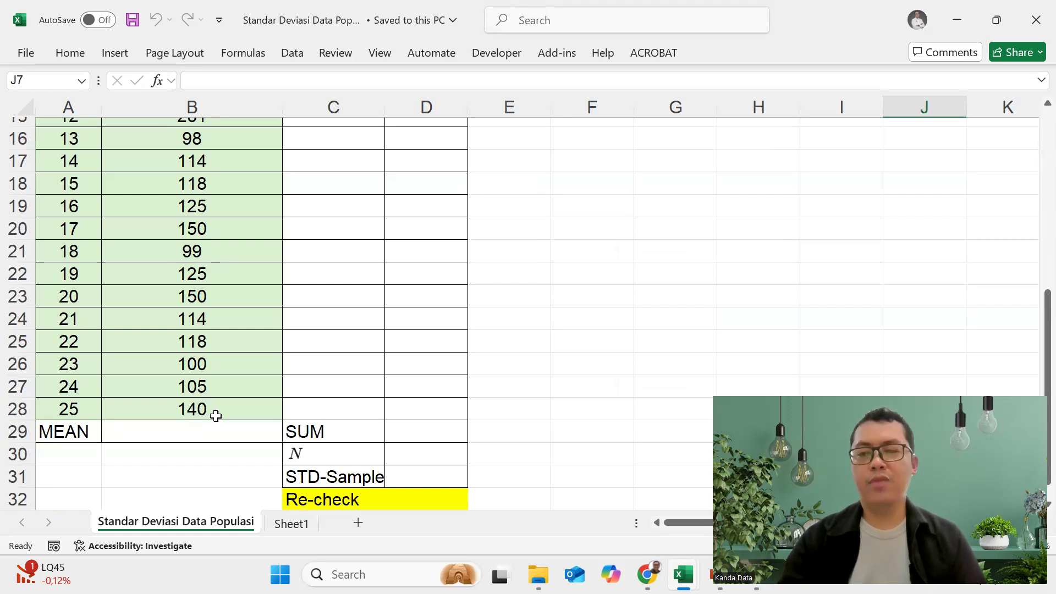
{"action": "scroll", "coordinate": [231, 366], "scroll_direction": "up", "scroll_amount": 5}
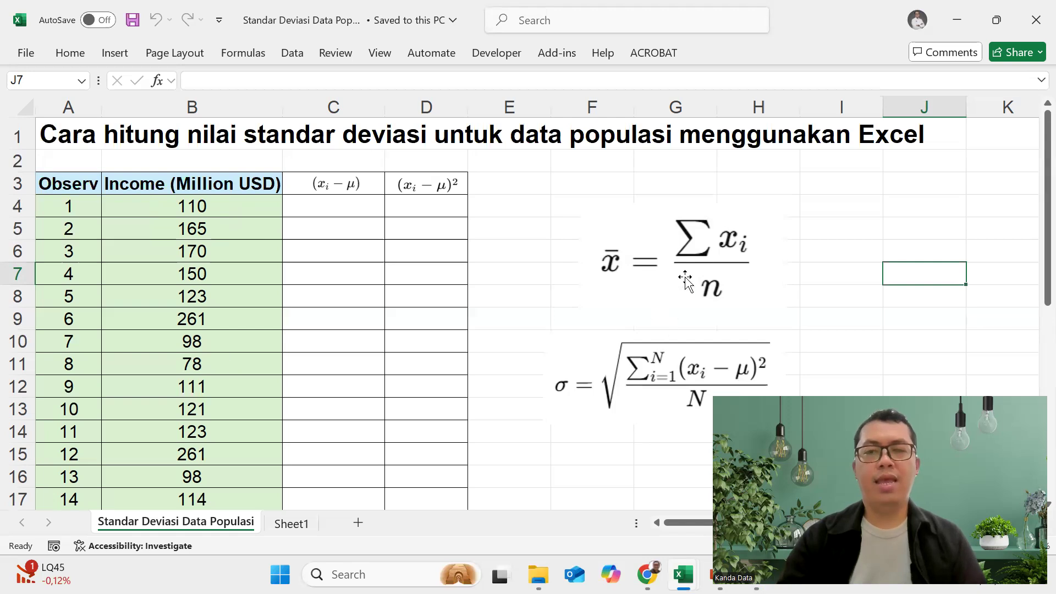
Step: Calculate the mean income in cell B29 with the formula =AVERAGE(B4:B28)
{"action": "scroll", "coordinate": [473, 331], "scroll_direction": "down", "scroll_amount": 6}
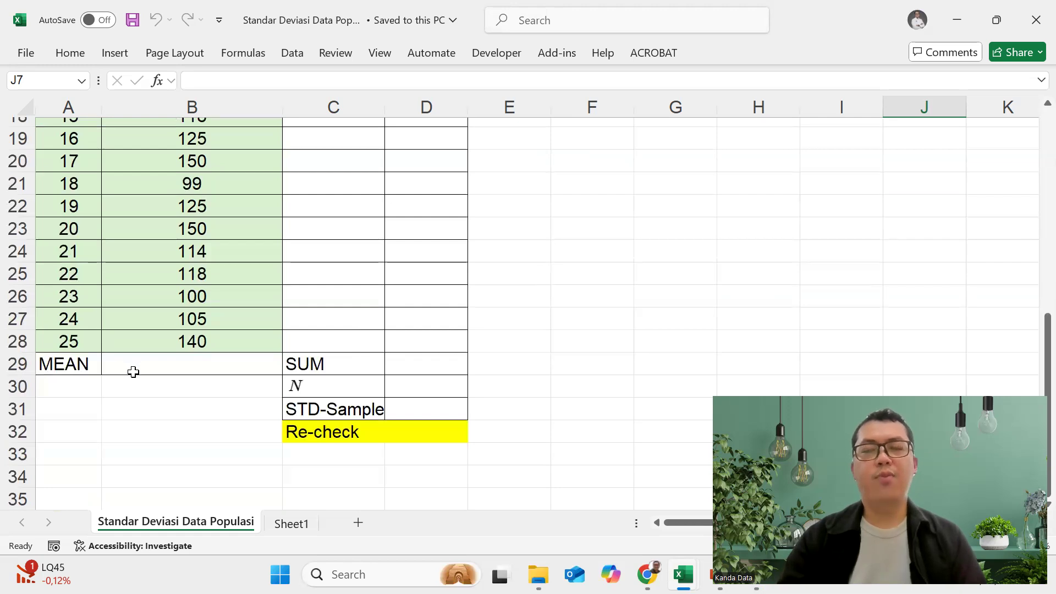
{"action": "left_click", "coordinate": [150, 363]}
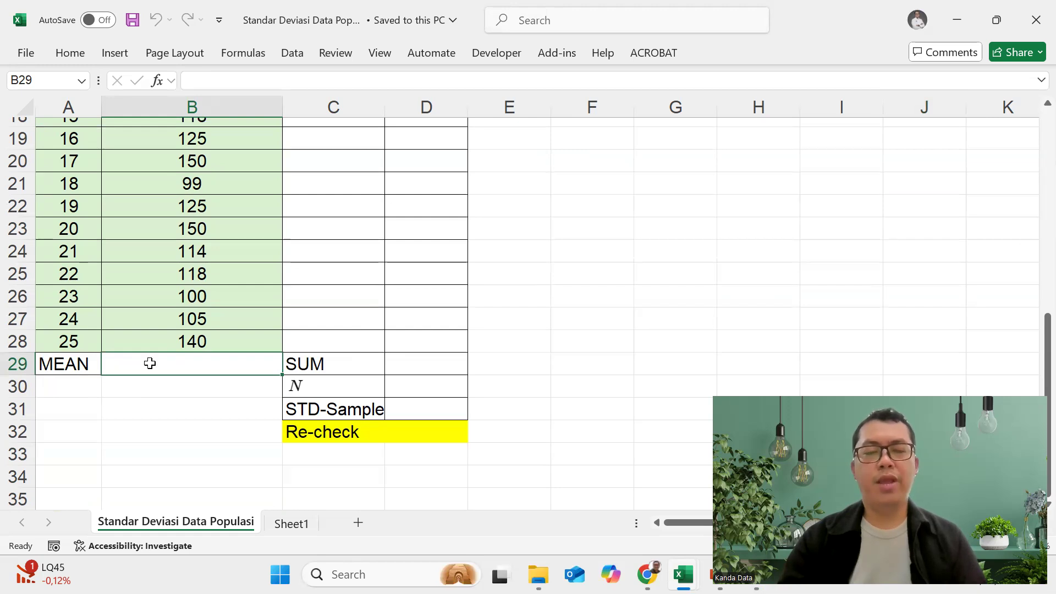
{"action": "type", "text": "="}
{"action": "type", "text": "A"}
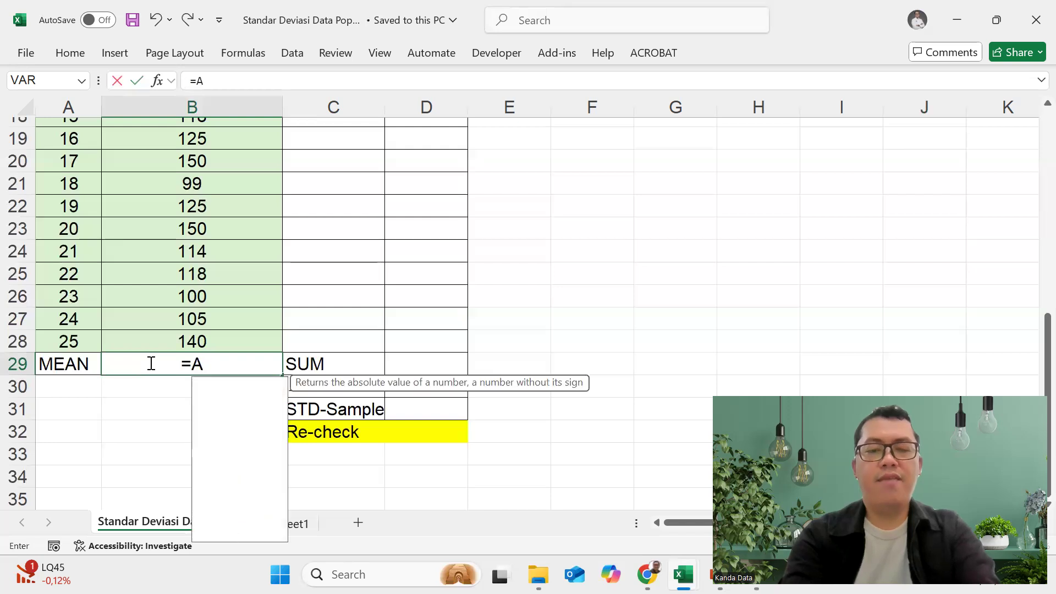
{"action": "type", "text": "VERAGE("}
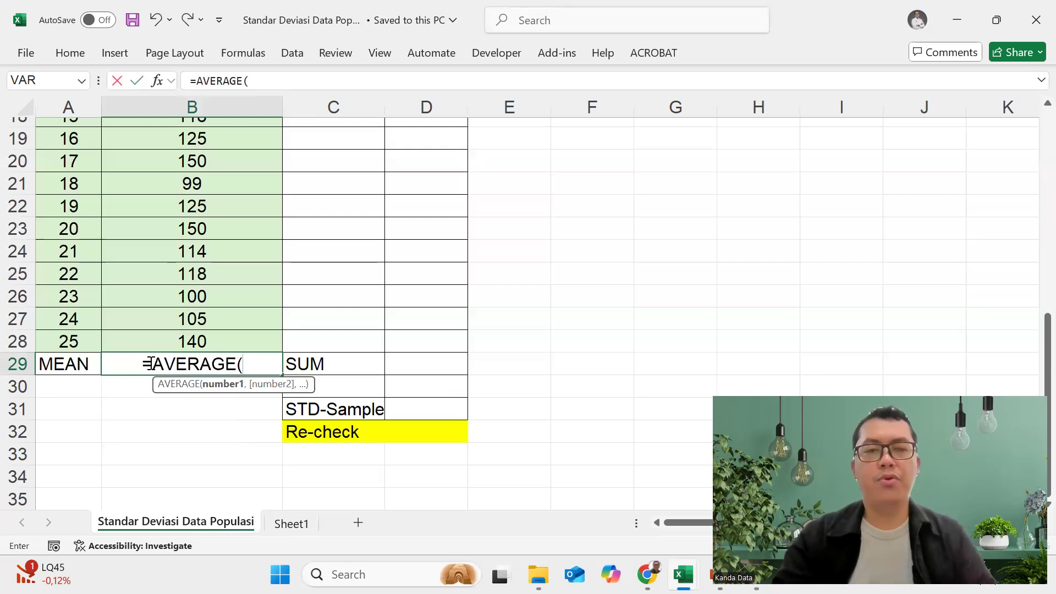
{"action": "scroll", "coordinate": [229, 264], "scroll_direction": "up", "scroll_amount": 4}
{"action": "scroll", "coordinate": [229, 264], "scroll_direction": "up", "scroll_amount": 2}
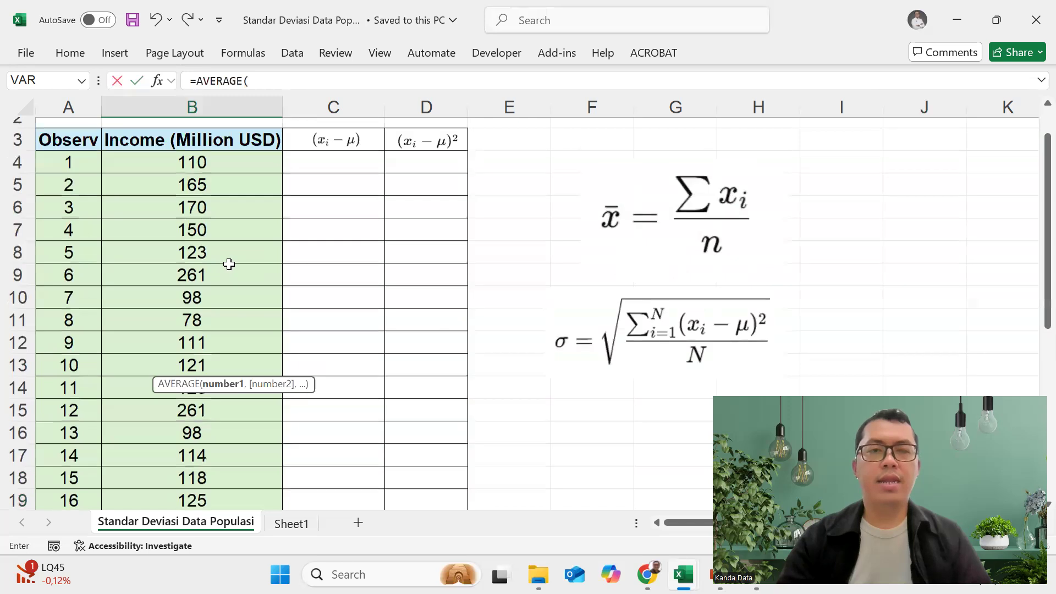
{"action": "left_click_drag", "start_coordinate": [216, 208], "coordinate": [203, 450]}
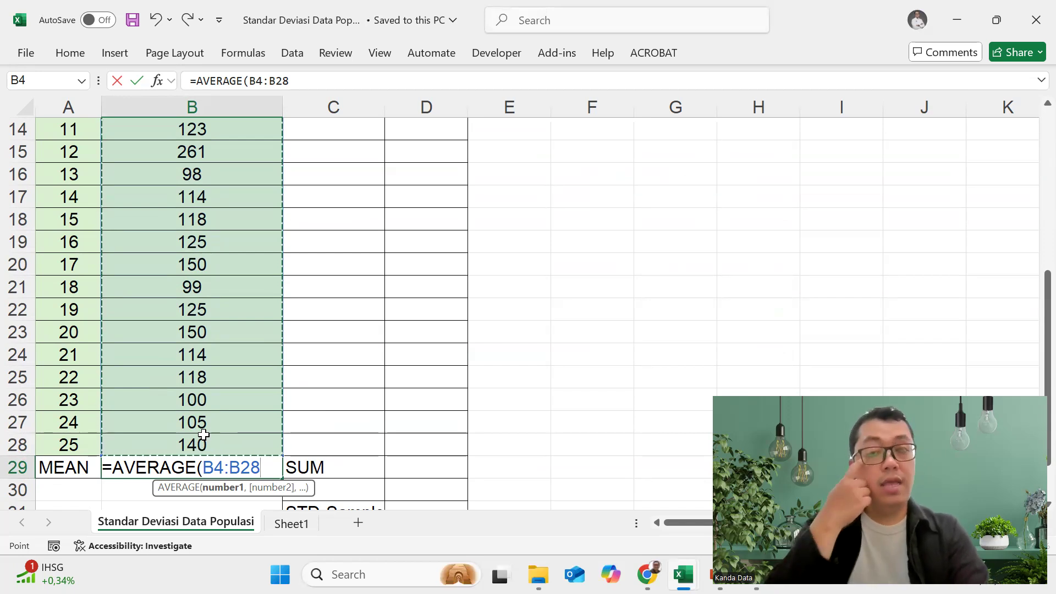
{"action": "type", "text": ")"}
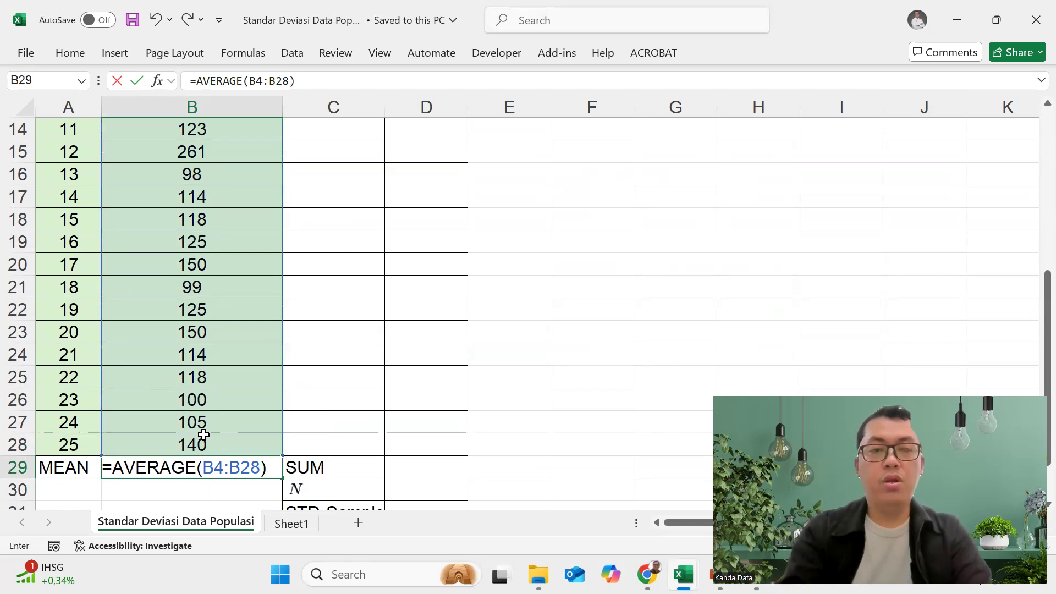
{"action": "key", "text": "Return"}
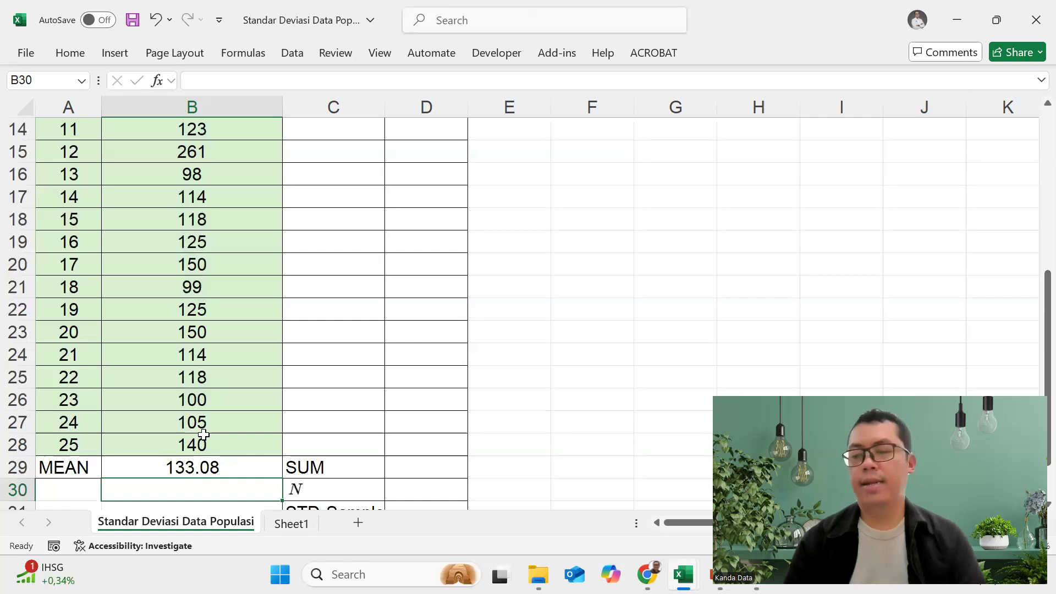
Step: Review the standard deviation formula against the first income value in B4 and the mean in B29
{"action": "scroll", "coordinate": [468, 333], "scroll_direction": "up", "scroll_amount": 2}
{"action": "scroll", "coordinate": [468, 332], "scroll_direction": "down", "scroll_amount": 2}
{"action": "scroll", "coordinate": [278, 385], "scroll_direction": "up", "scroll_amount": 3}
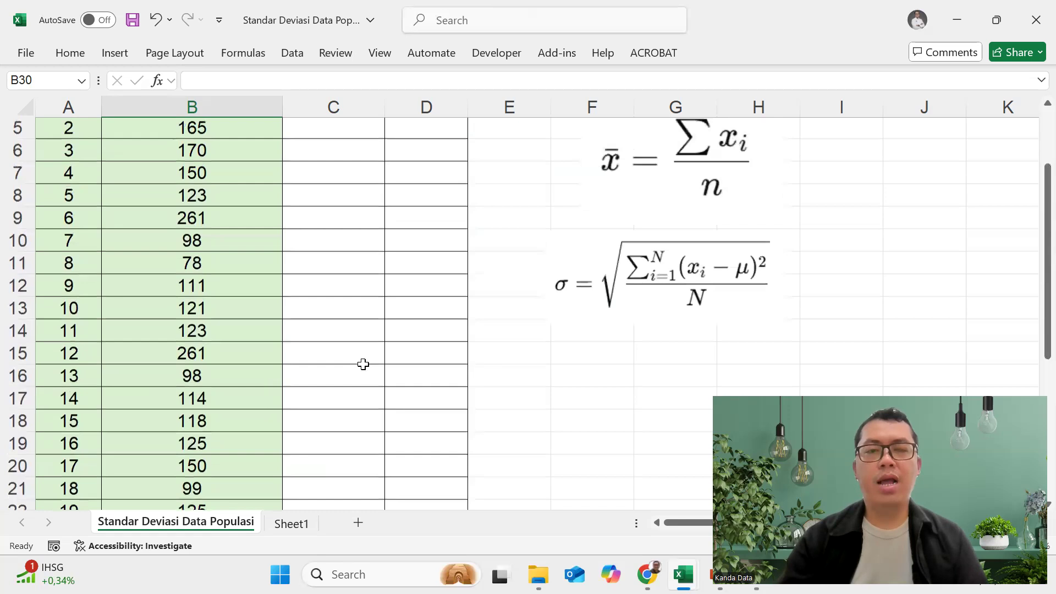
{"action": "scroll", "coordinate": [363, 364], "scroll_direction": "up", "scroll_amount": 1}
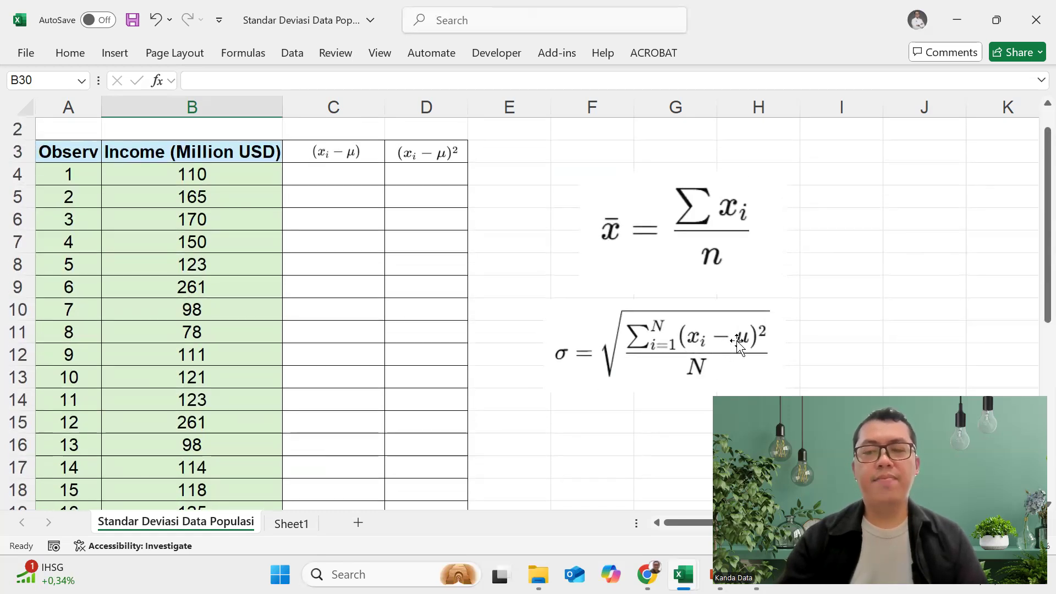
{"action": "left_click", "coordinate": [225, 177]}
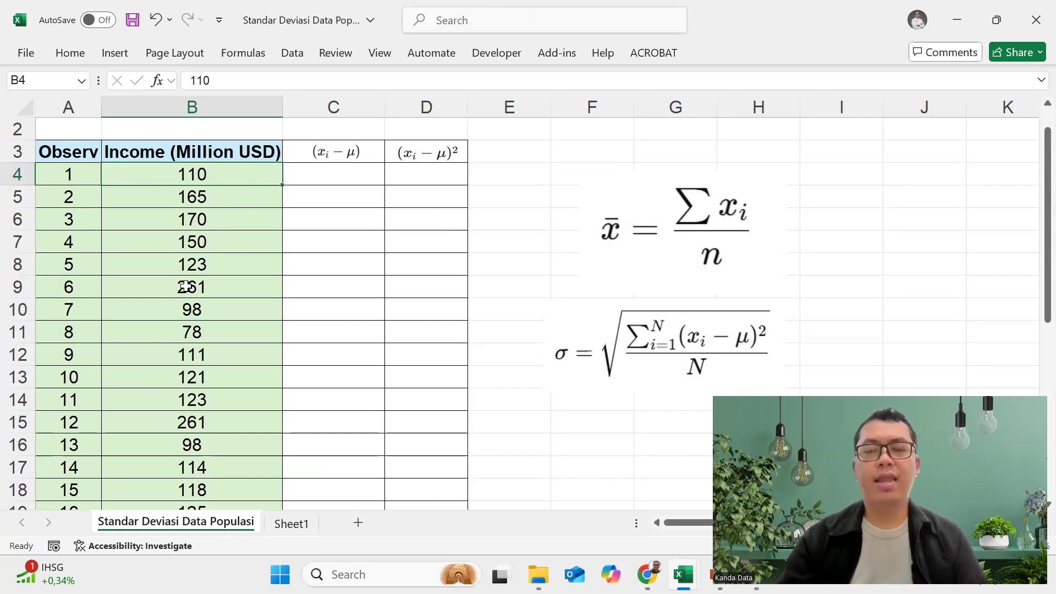
{"action": "scroll", "coordinate": [186, 286], "scroll_direction": "down", "scroll_amount": 5}
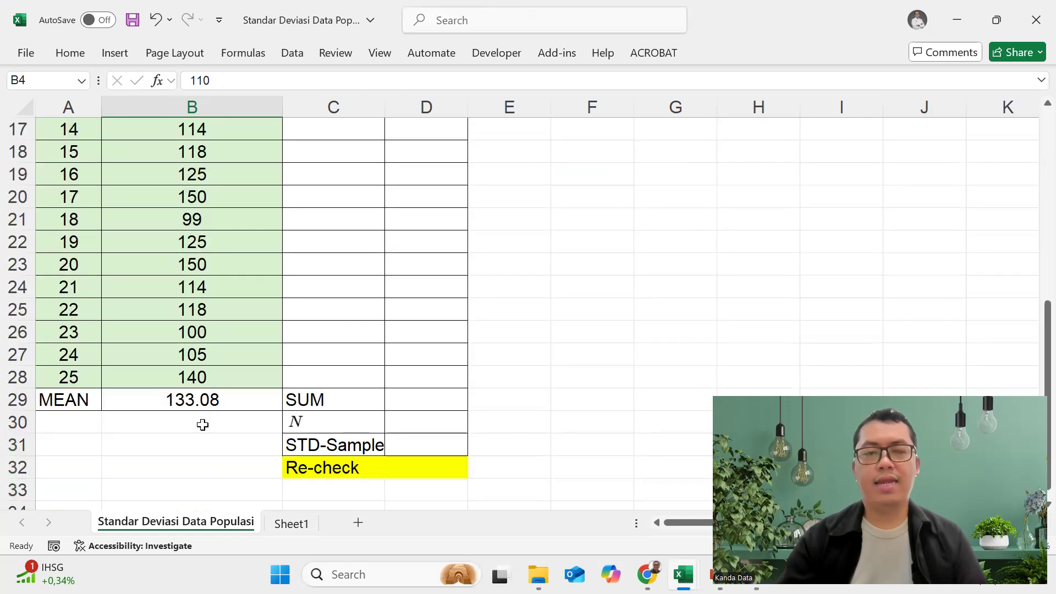
{"action": "scroll", "coordinate": [241, 381], "scroll_direction": "up", "scroll_amount": 5}
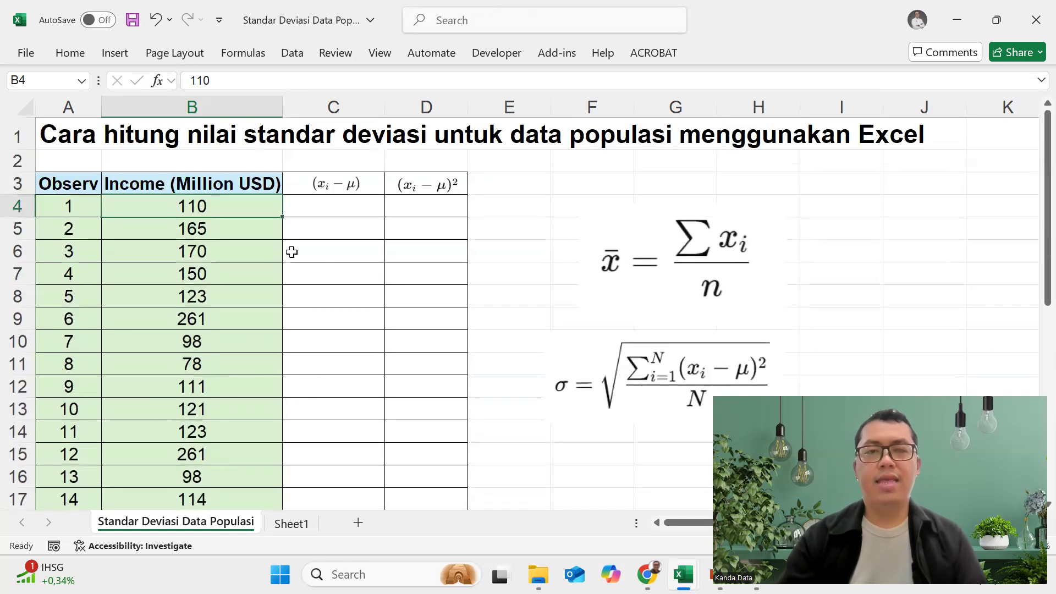
Step: Calculate the first observation's deviation from the mean in cell C4 with the formula =B4-B29
{"action": "left_click", "coordinate": [324, 214]}
{"action": "type", "text": "="}
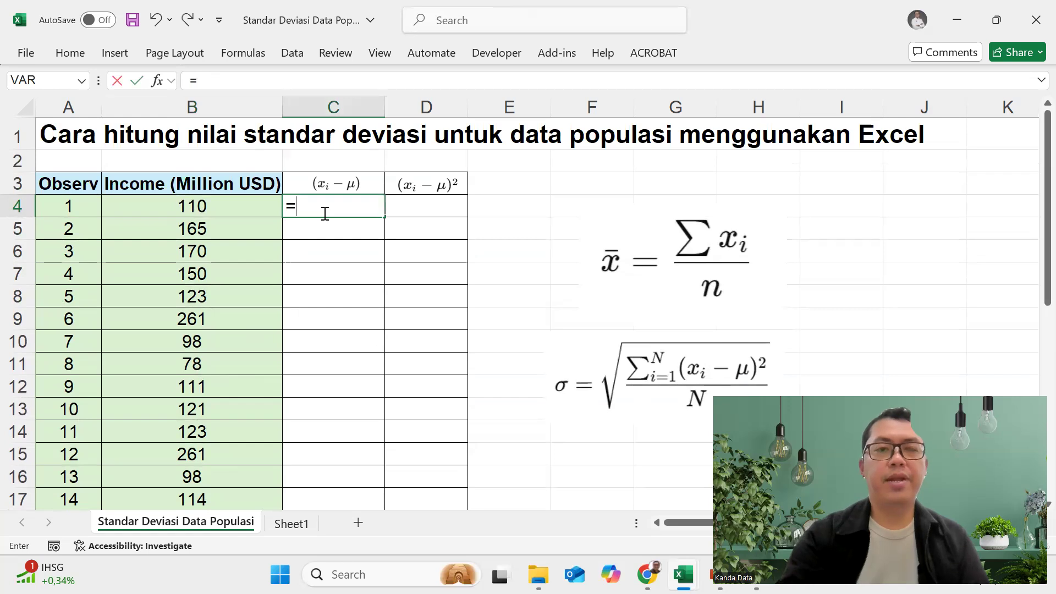
{"action": "left_click", "coordinate": [219, 206]}
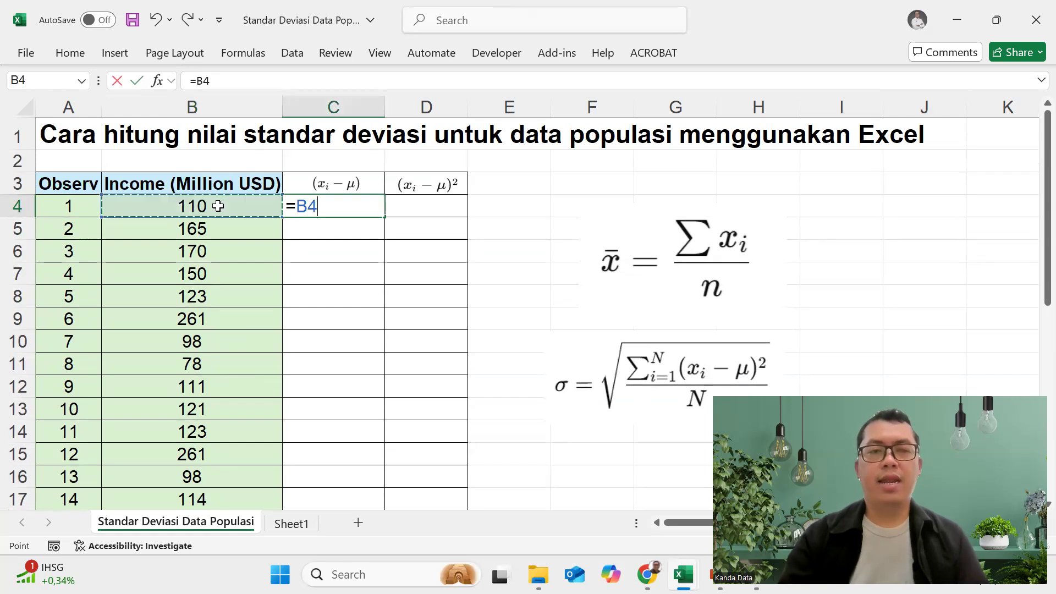
{"action": "type", "text": "-"}
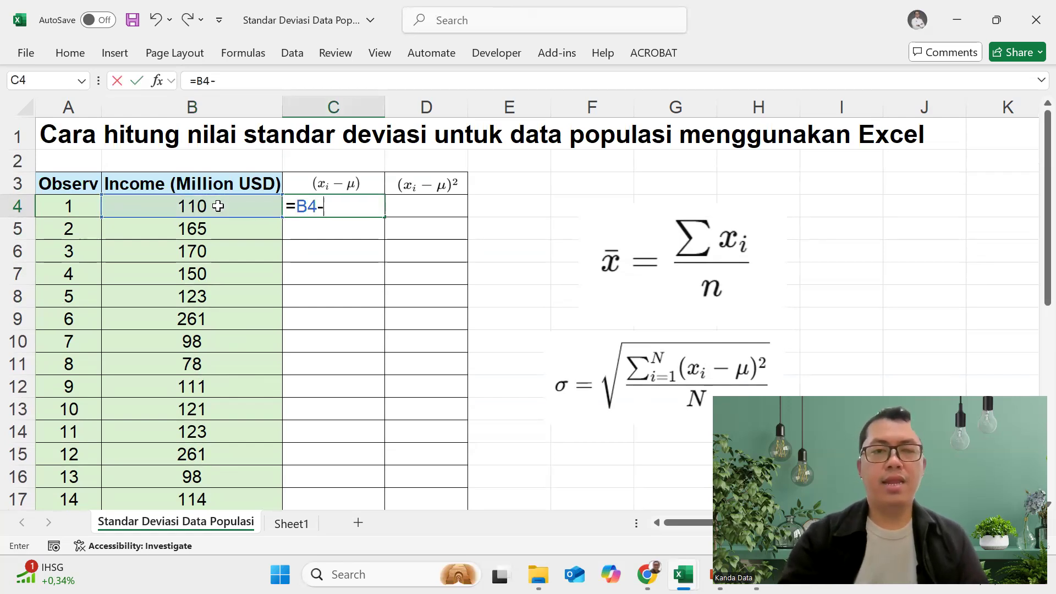
{"action": "scroll", "coordinate": [206, 278], "scroll_direction": "down", "scroll_amount": 5}
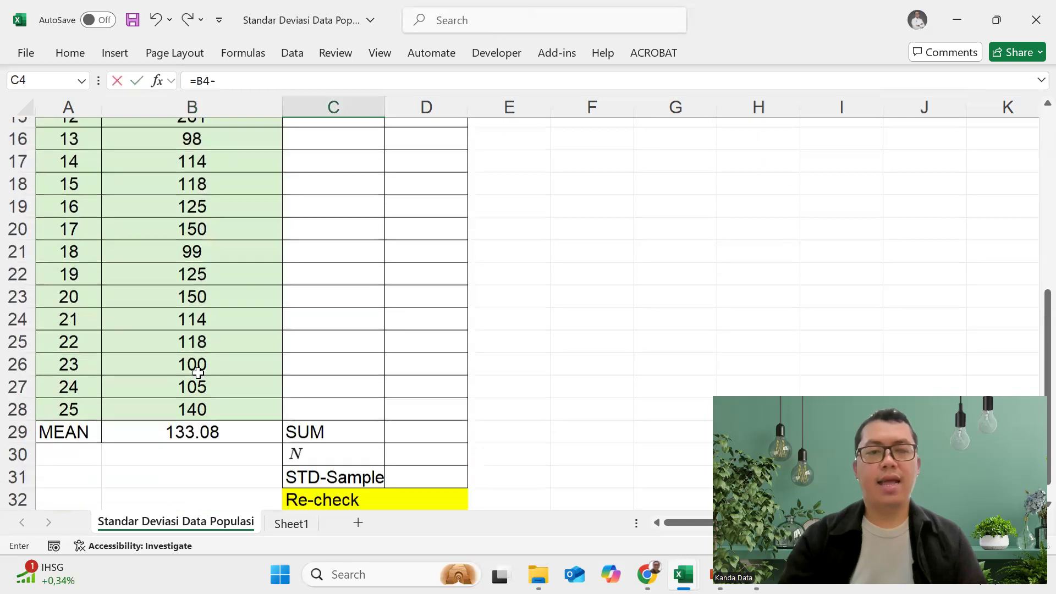
{"action": "left_click", "coordinate": [197, 432]}
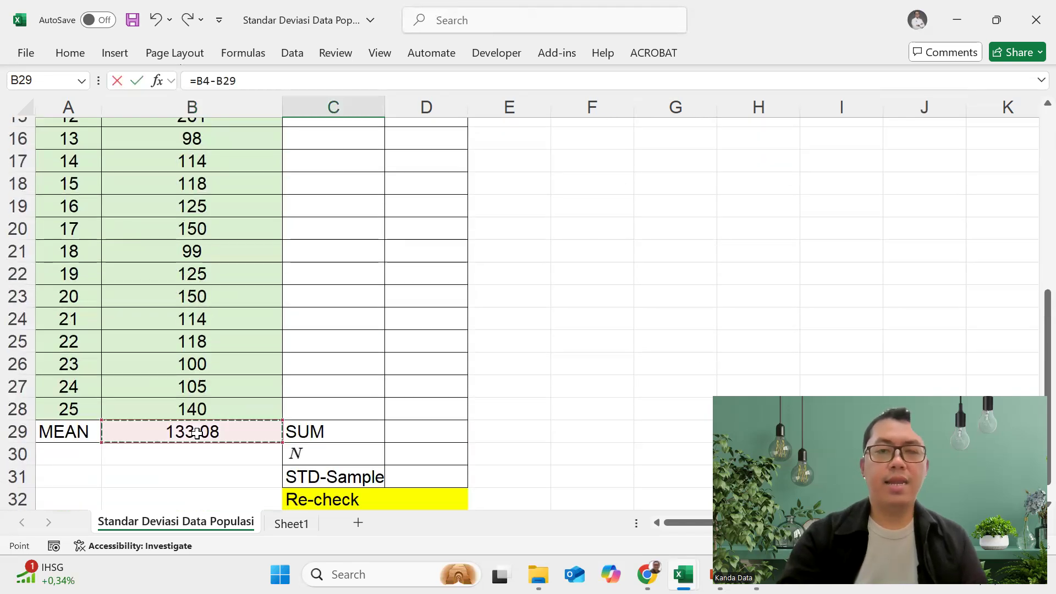
{"action": "key", "text": "Return"}
{"action": "scroll", "coordinate": [219, 424], "scroll_direction": "up", "scroll_amount": 2}
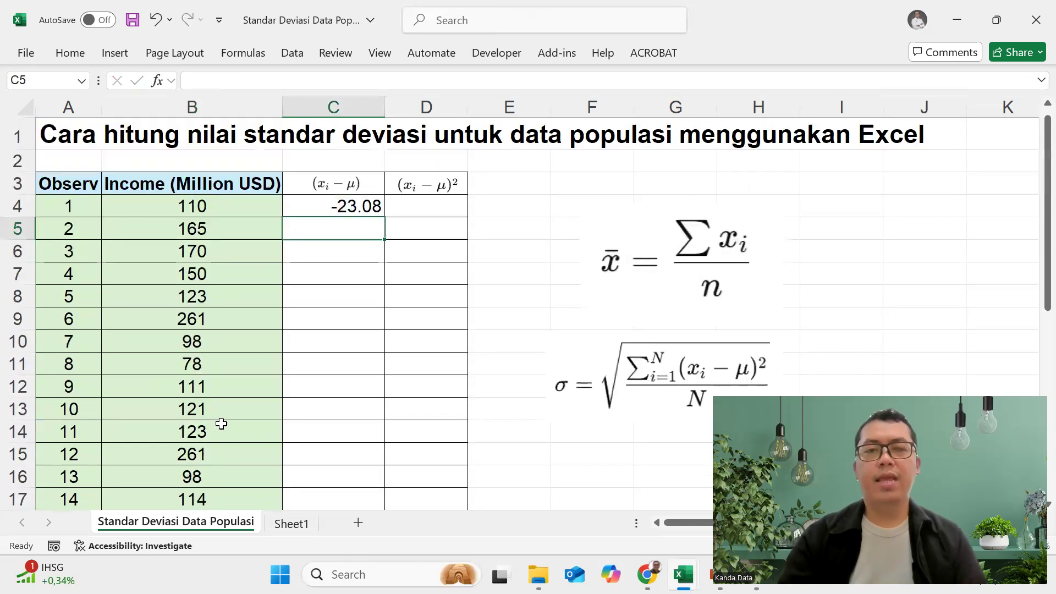
Step: Review the deviation formula in C4 against the mean in B29 and the deviation rows still empty below it
{"action": "left_click", "coordinate": [321, 266]}
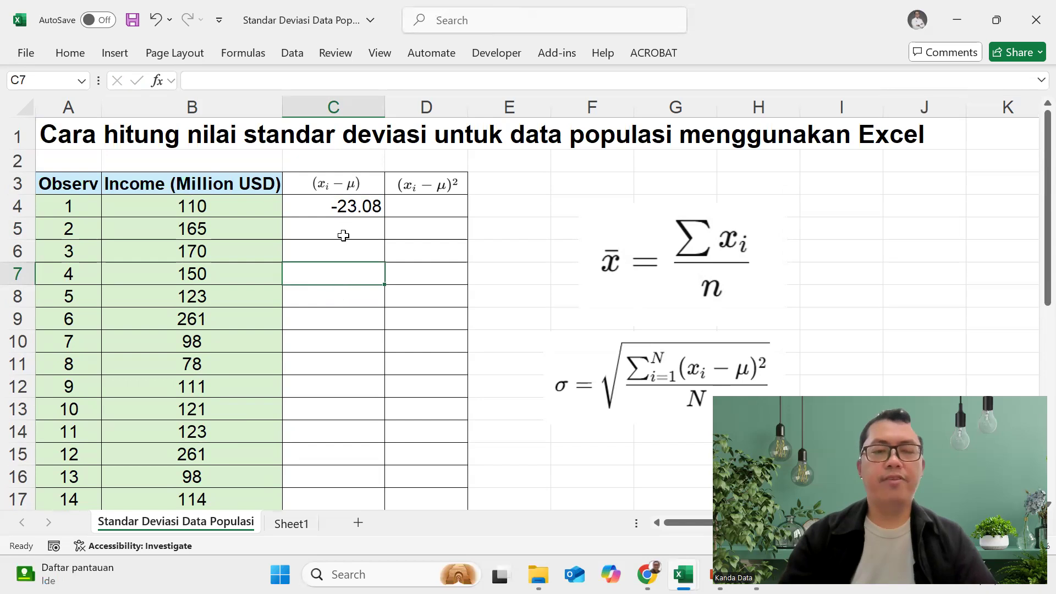
{"action": "scroll", "coordinate": [344, 236], "scroll_direction": "down", "scroll_amount": 6}
{"action": "scroll", "coordinate": [344, 236], "scroll_direction": "up", "scroll_amount": 6}
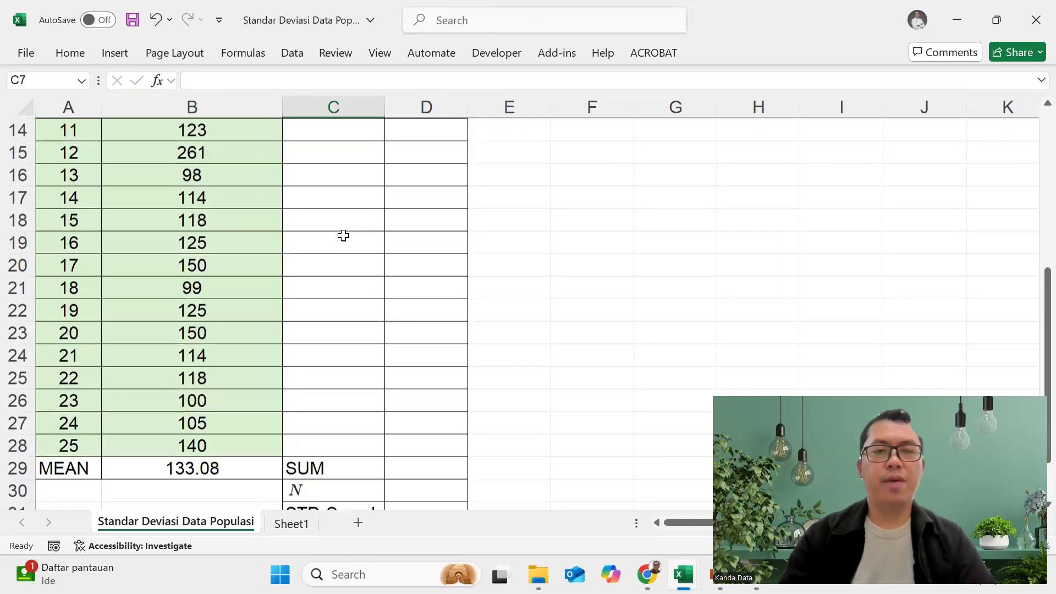
{"action": "left_click", "coordinate": [340, 202]}
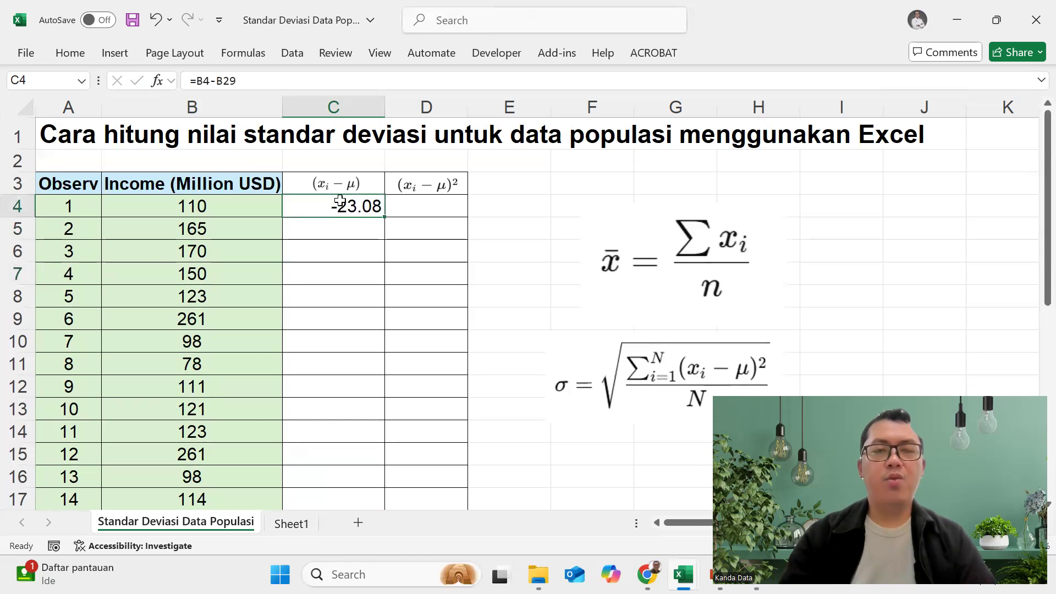
{"action": "scroll", "coordinate": [289, 322], "scroll_direction": "down", "scroll_amount": 4}
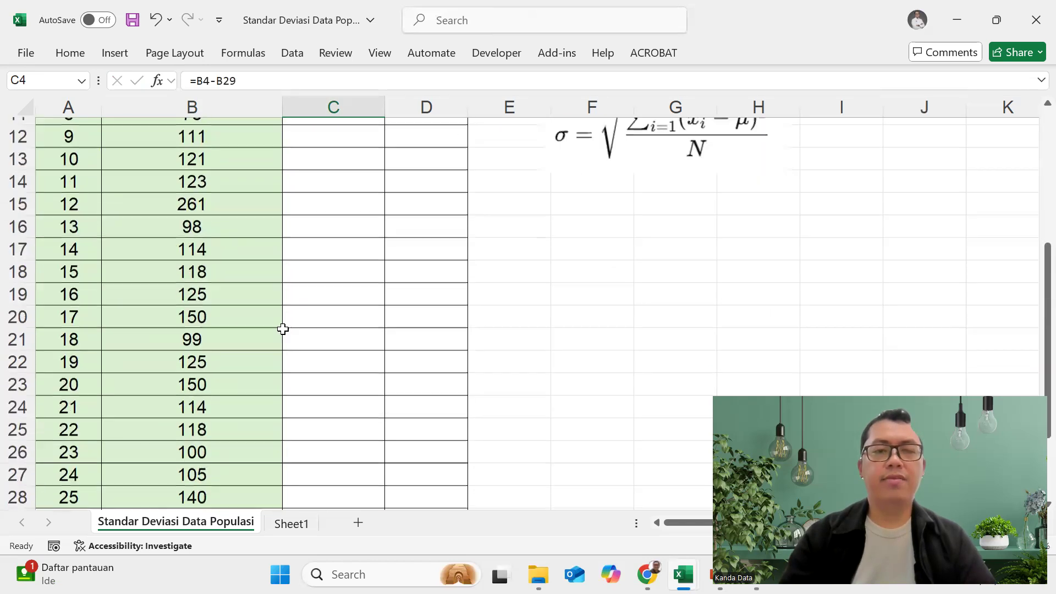
{"action": "scroll", "coordinate": [236, 460], "scroll_direction": "down", "scroll_amount": 1}
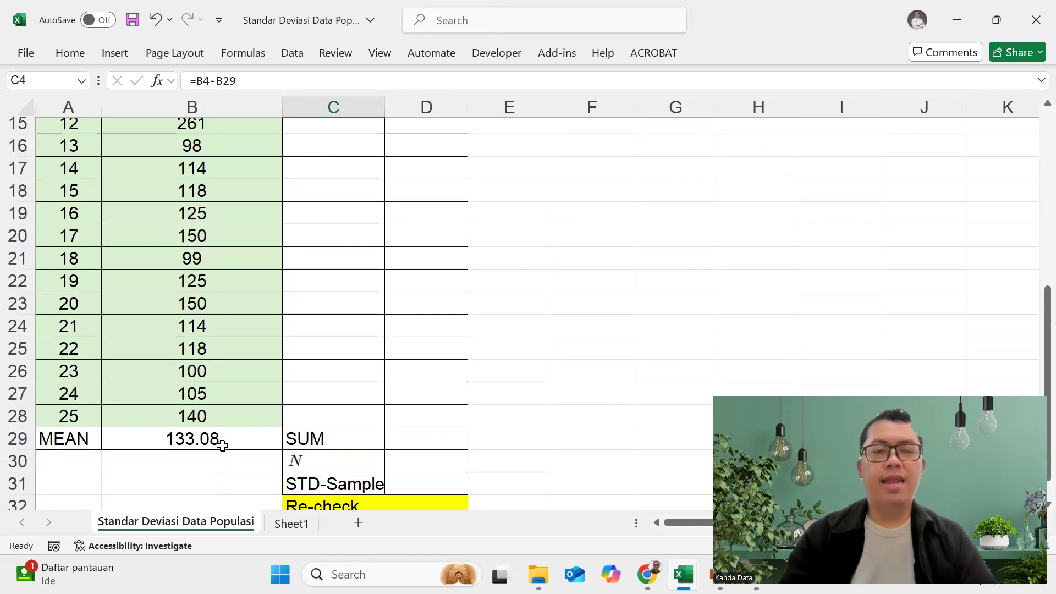
{"action": "scroll", "coordinate": [225, 439], "scroll_direction": "down", "scroll_amount": 1}
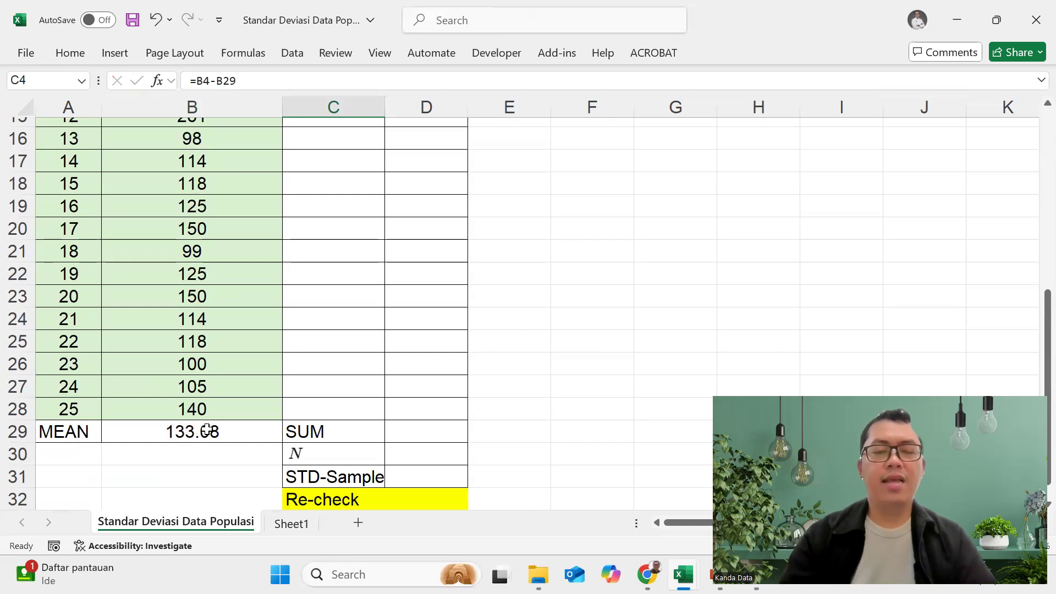
{"action": "scroll", "coordinate": [203, 442], "scroll_direction": "up", "scroll_amount": 5}
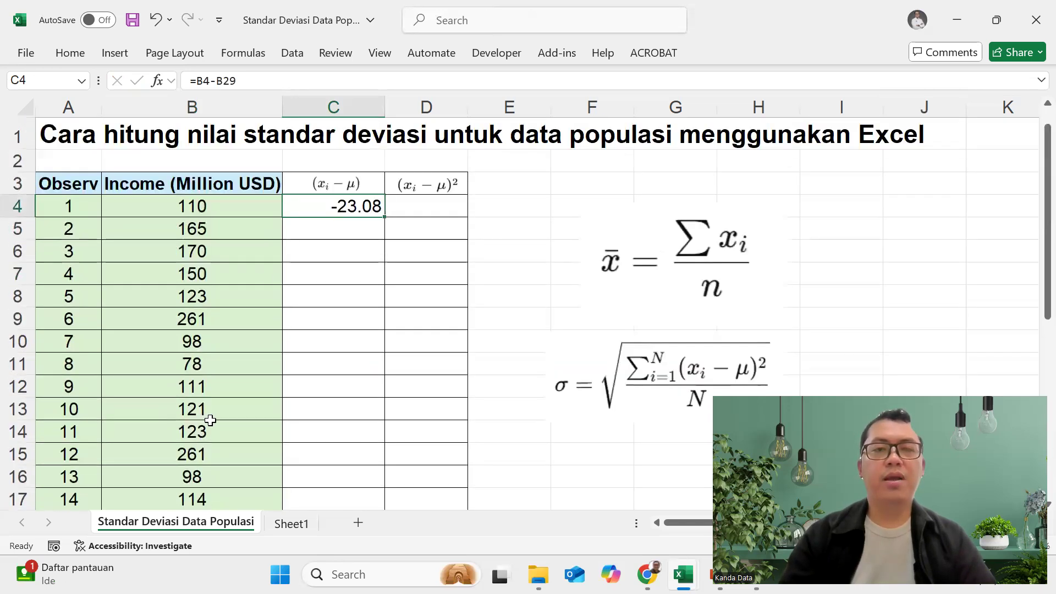
Step: Make the mean reference in cell C4 absolute, changing the formula to =B4-$B$29
{"action": "double_click", "coordinate": [319, 208]}
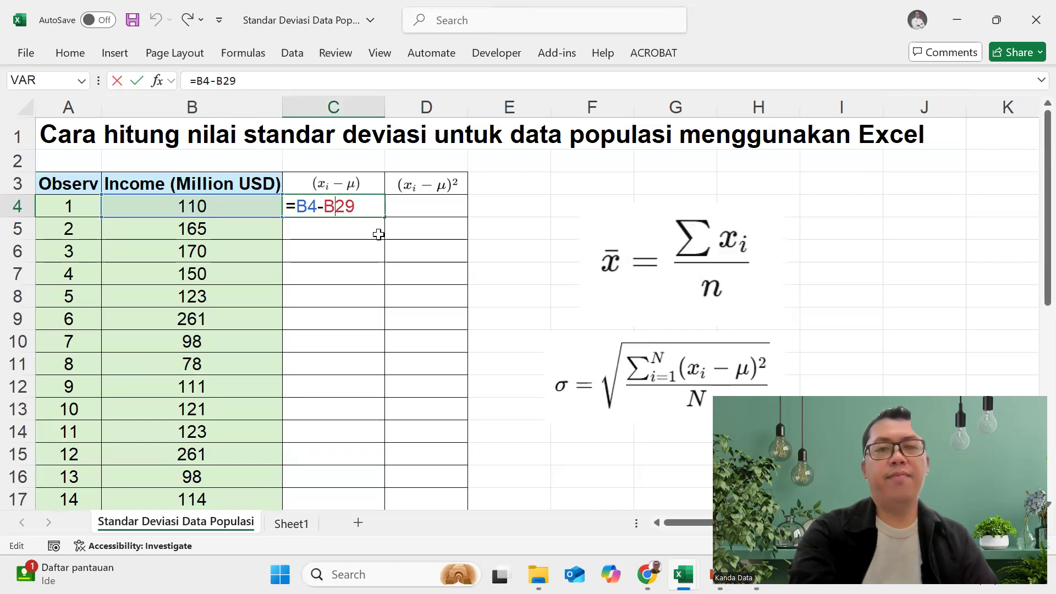
{"action": "key", "text": "F4"}
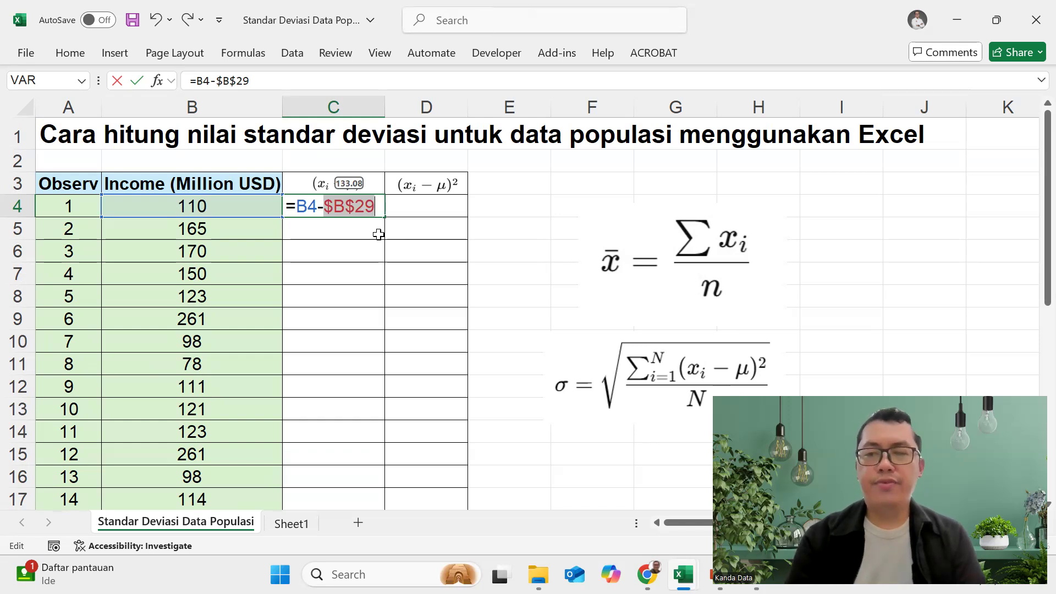
{"action": "key", "text": "Return"}
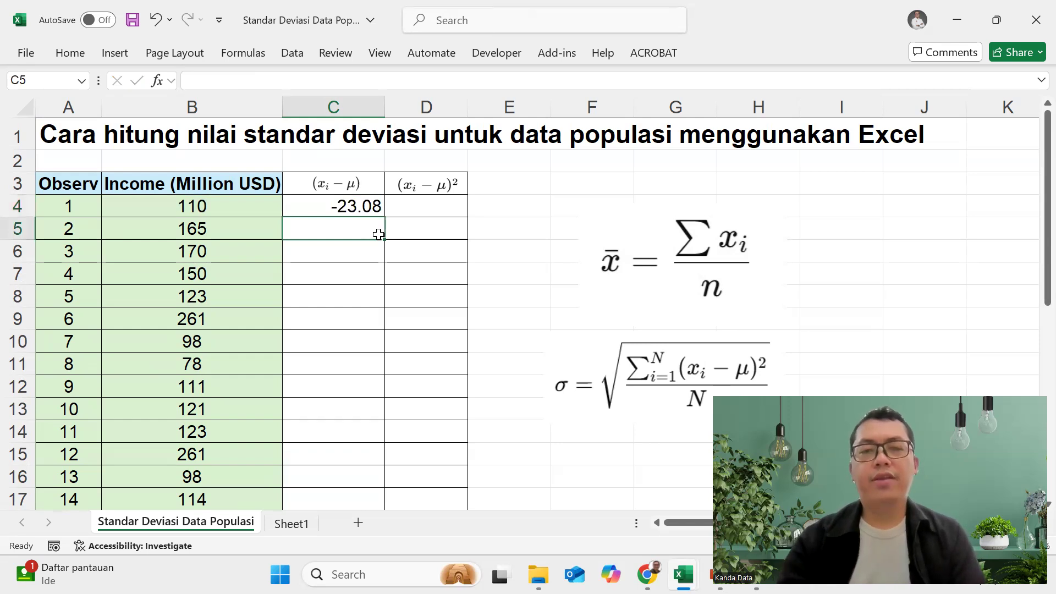
Step: Fill the deviation formula from C4 down to C28 for all 25 observations
{"action": "left_click", "coordinate": [360, 208]}
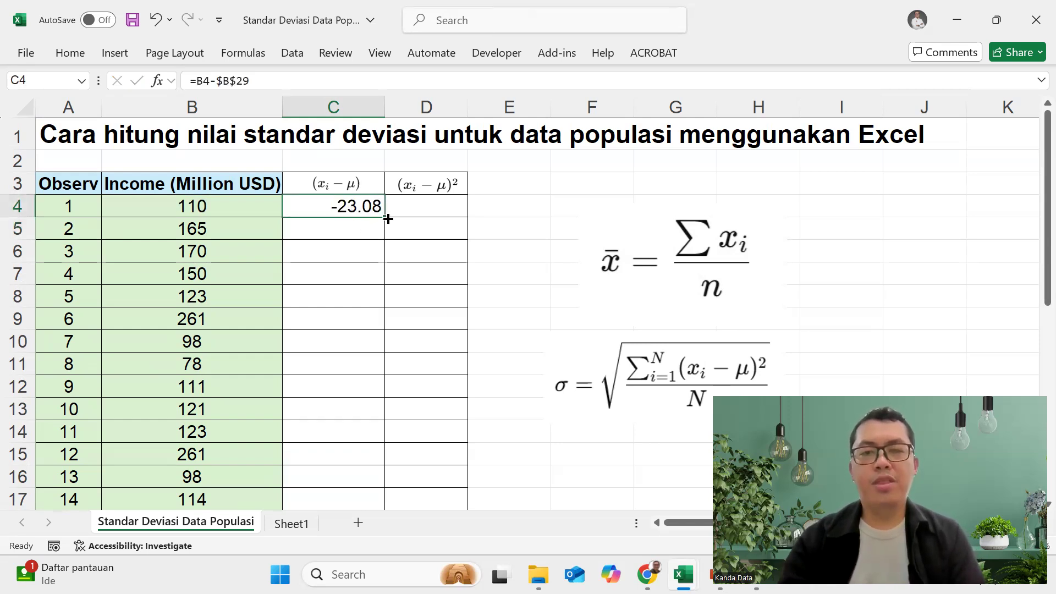
{"action": "left_click_drag", "start_coordinate": [384, 215], "coordinate": [384, 454]}
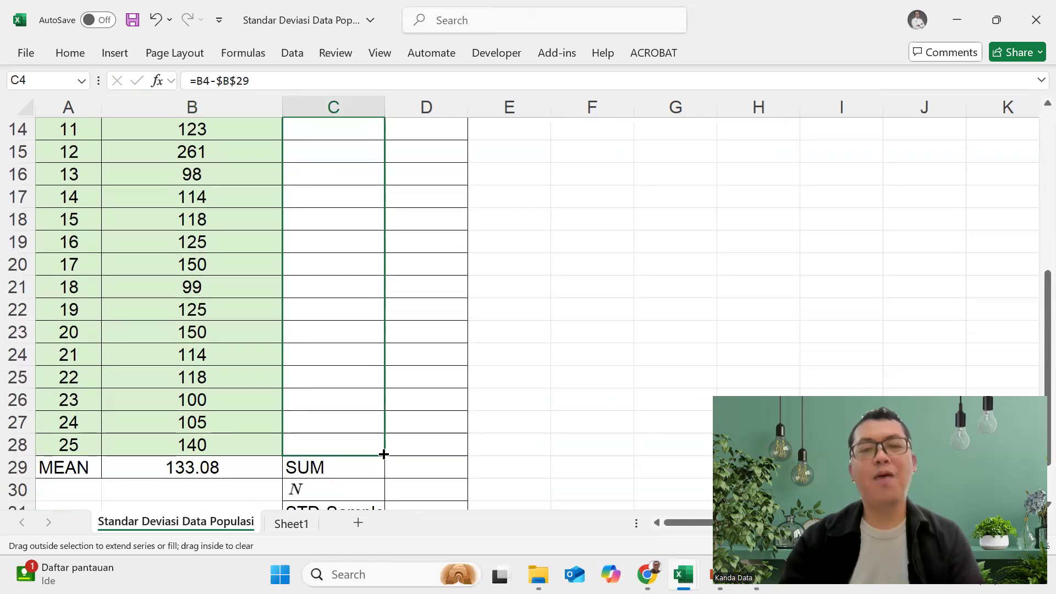
{"action": "left_click_drag", "start_coordinate": [384, 454], "coordinate": [384, 454]}
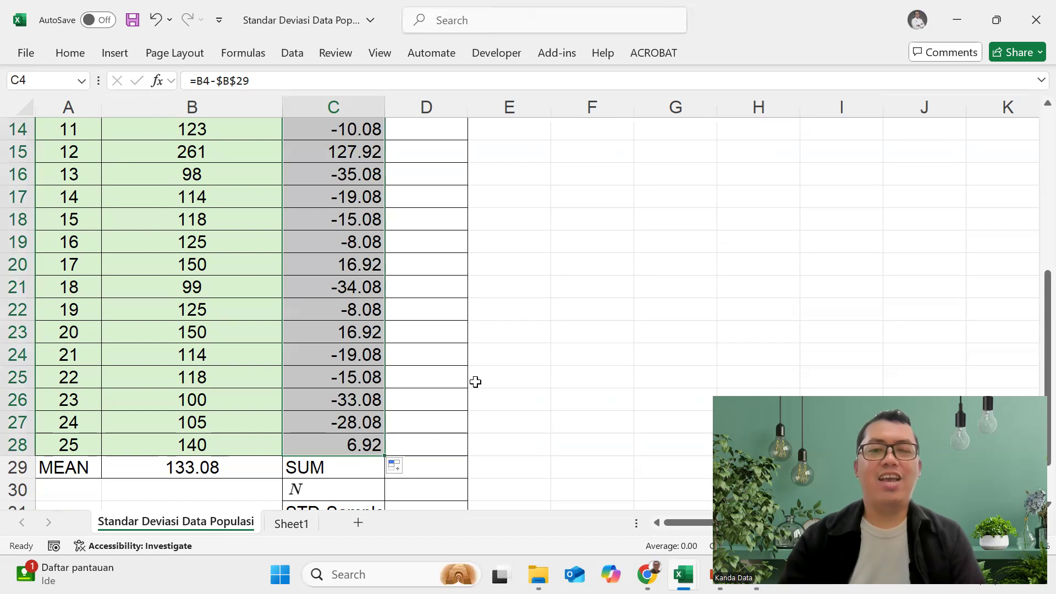
{"action": "left_click", "coordinate": [469, 342]}
Step: Calculate the first observation's squared deviation in cell D4 with the formula =C4^2
{"action": "scroll", "coordinate": [469, 342], "scroll_direction": "up", "scroll_amount": 4}
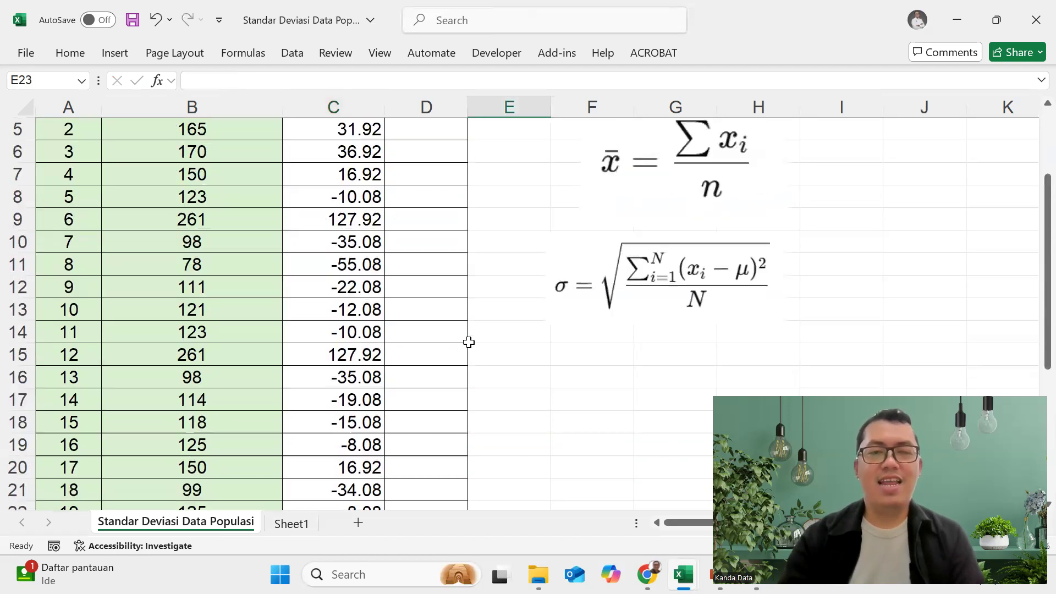
{"action": "scroll", "coordinate": [359, 325], "scroll_direction": "down", "scroll_amount": 5}
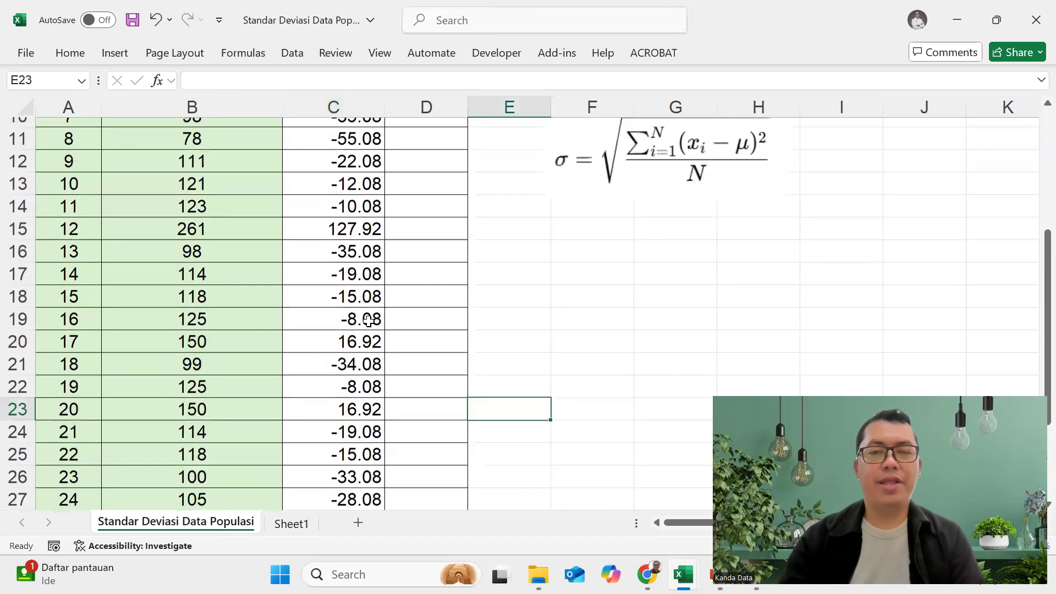
{"action": "scroll", "coordinate": [368, 321], "scroll_direction": "up", "scroll_amount": 5}
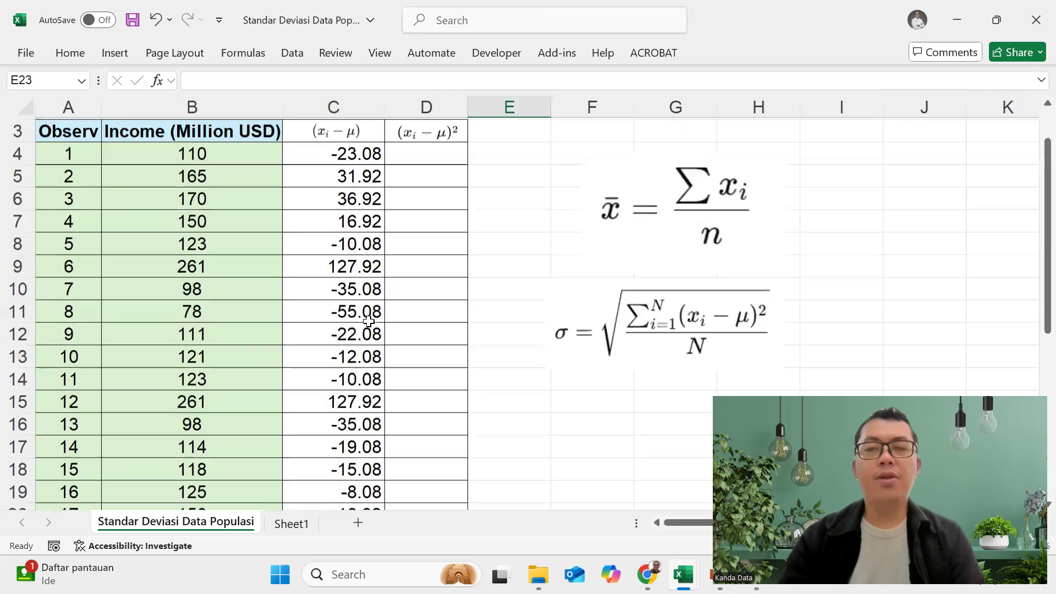
{"action": "scroll", "coordinate": [369, 321], "scroll_direction": "up", "scroll_amount": 1}
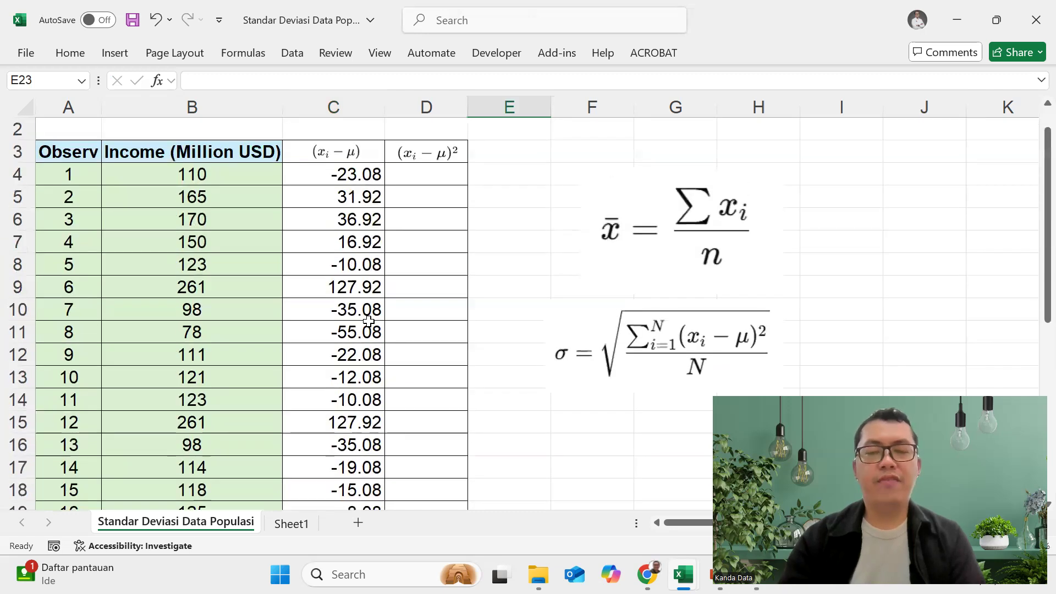
{"action": "scroll", "coordinate": [368, 321], "scroll_direction": "down", "scroll_amount": 1}
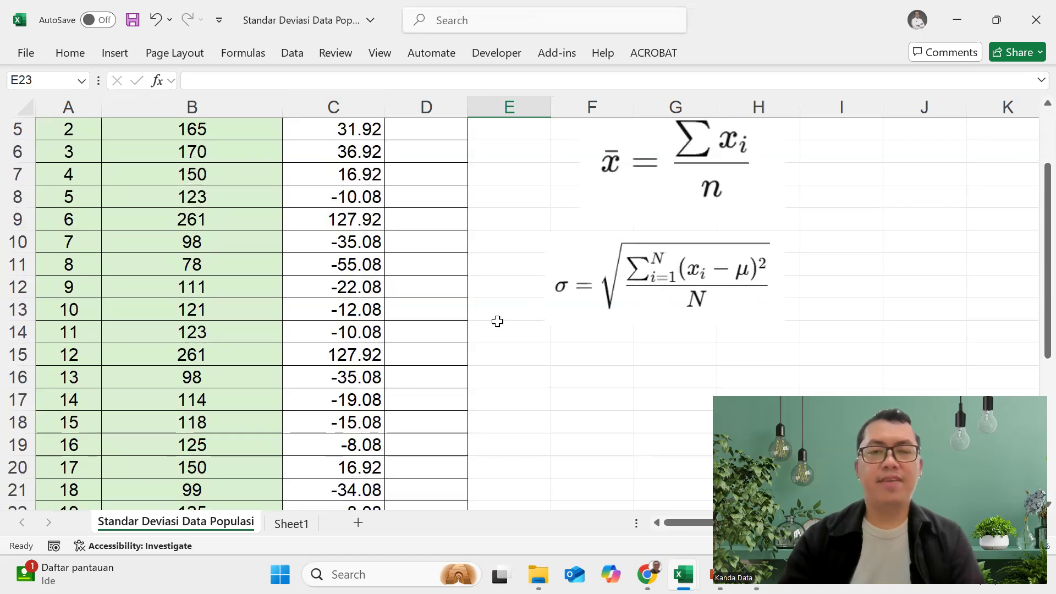
{"action": "scroll", "coordinate": [477, 288], "scroll_direction": "up", "scroll_amount": 2}
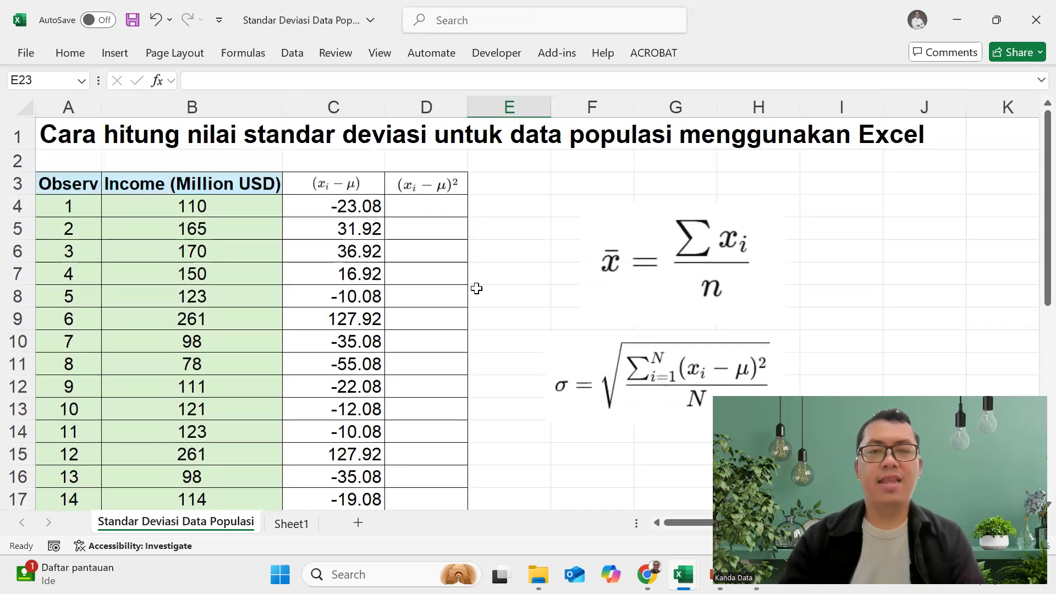
{"action": "left_click", "coordinate": [435, 205]}
{"action": "type", "text": "="}
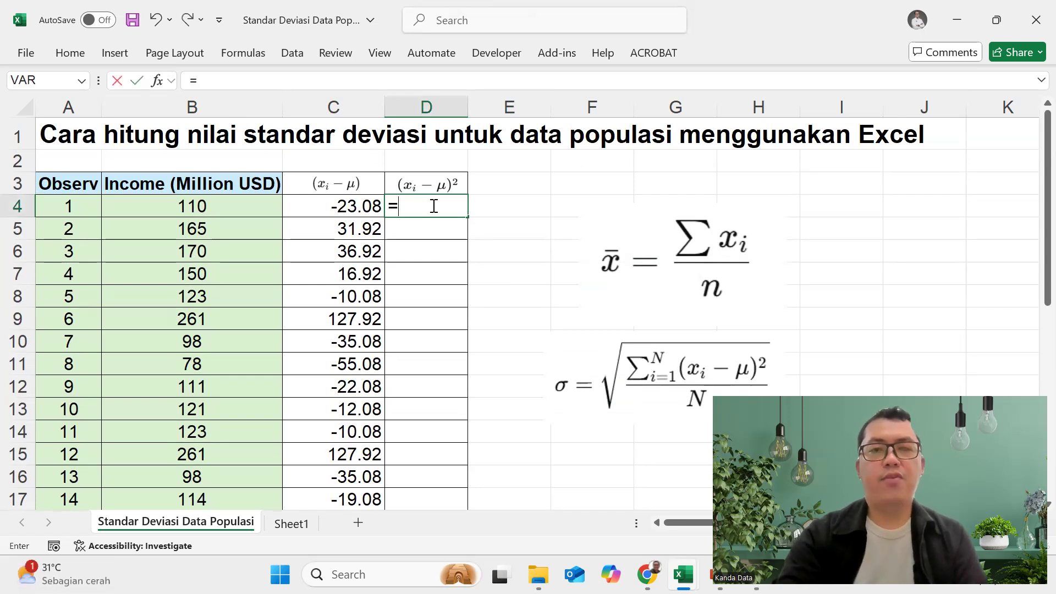
{"action": "left_click", "coordinate": [336, 205]}
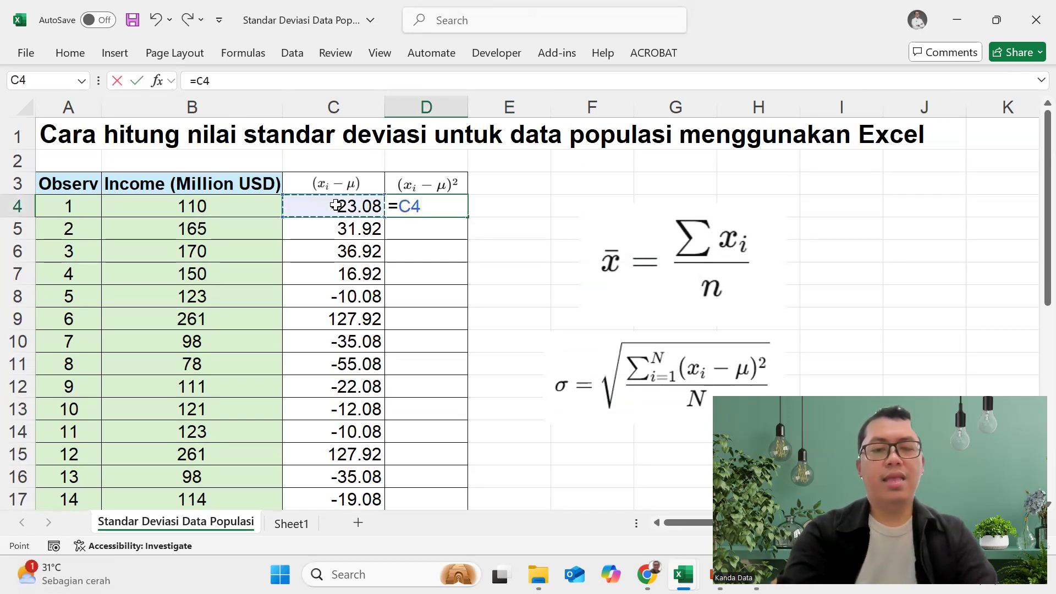
{"action": "type", "text": "^2"}
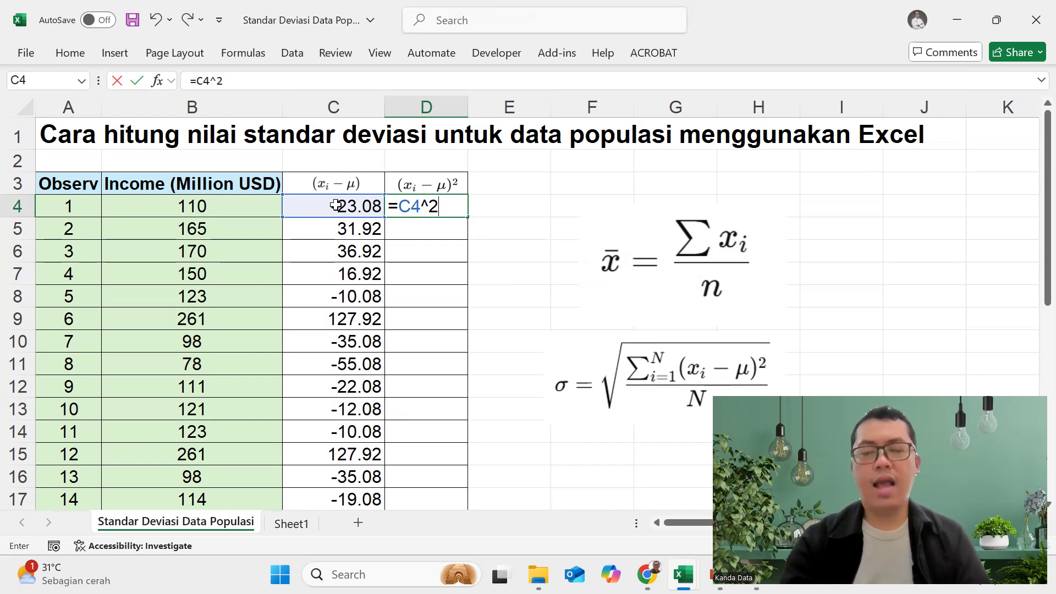
{"action": "key", "text": "Return"}
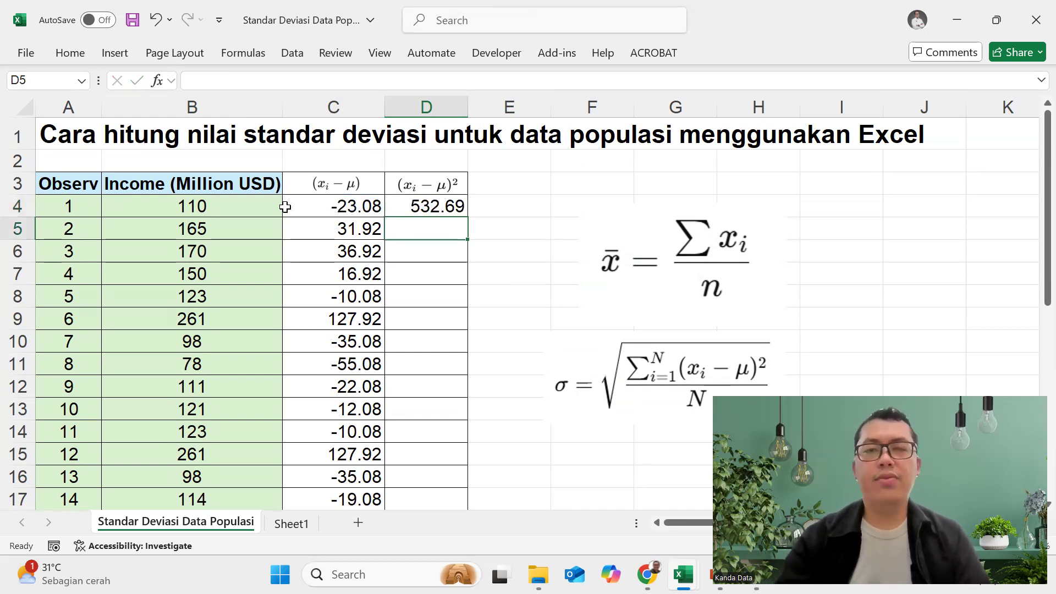
Step: Fill the squared deviation formula from D4 down to D28 and check the filled column
{"action": "left_click", "coordinate": [413, 207]}
{"action": "left_click_drag", "start_coordinate": [467, 216], "coordinate": [458, 458]}
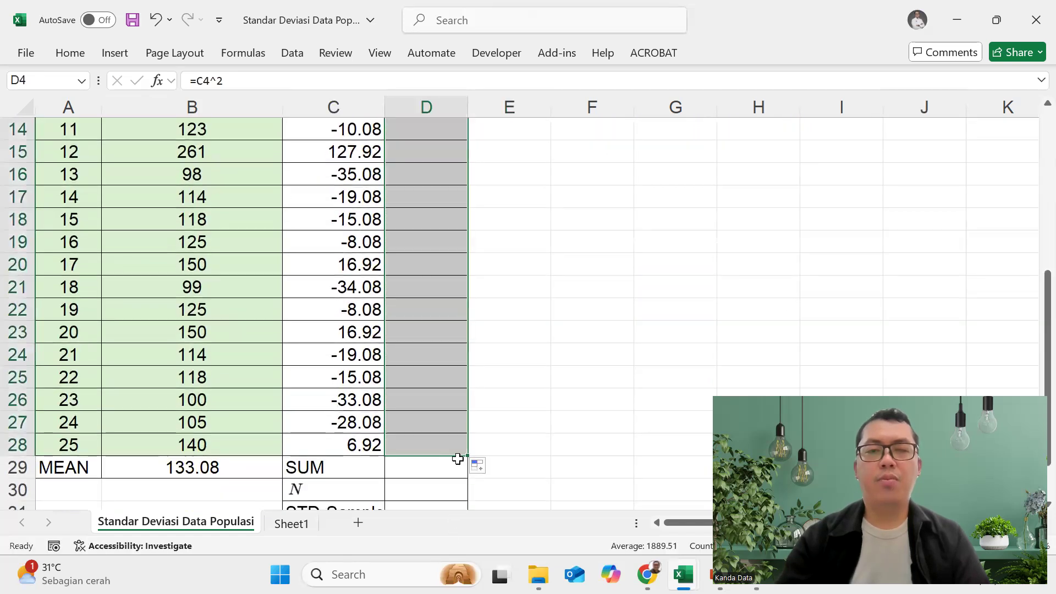
{"action": "left_click", "coordinate": [548, 291]}
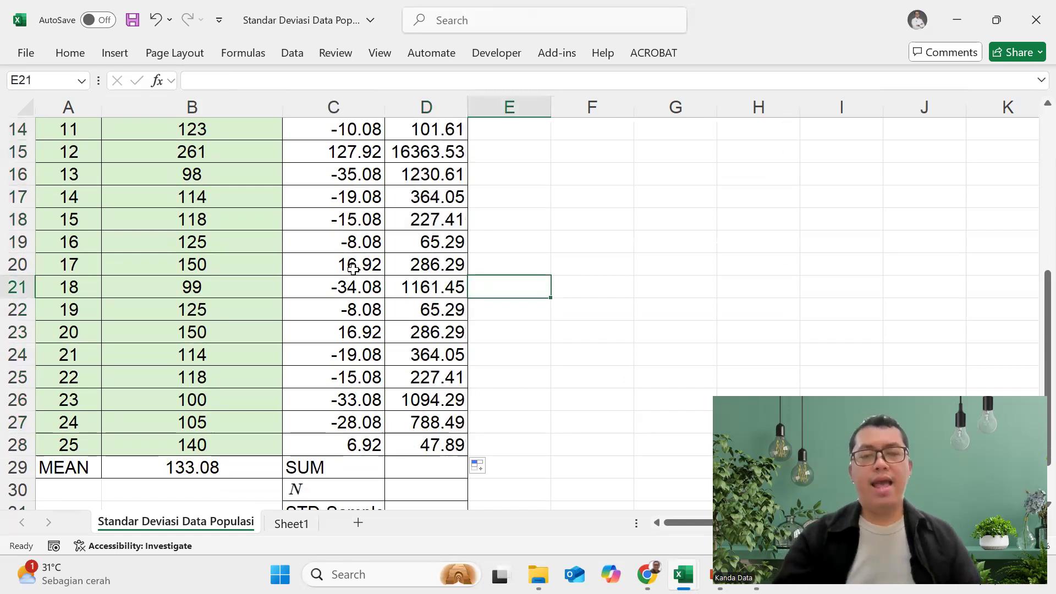
{"action": "scroll", "coordinate": [352, 269], "scroll_direction": "up", "scroll_amount": 5}
{"action": "scroll", "coordinate": [364, 267], "scroll_direction": "down", "scroll_amount": 4}
{"action": "scroll", "coordinate": [374, 263], "scroll_direction": "up", "scroll_amount": 2}
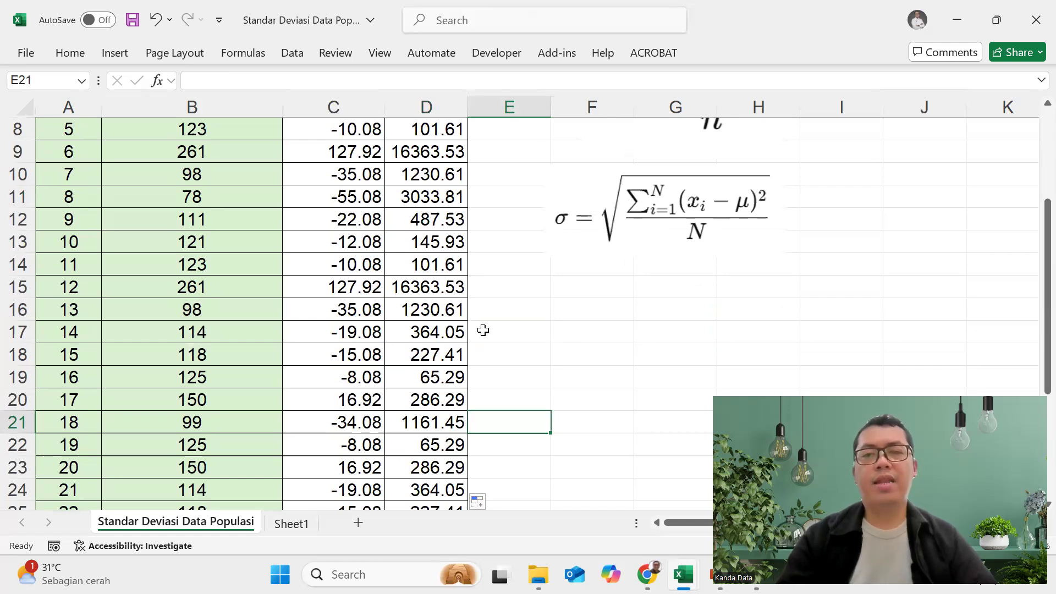
Step: Total the squared deviations in cell D29 with the formula =SUM(D4:D28)
{"action": "scroll", "coordinate": [440, 342], "scroll_direction": "down", "scroll_amount": 4}
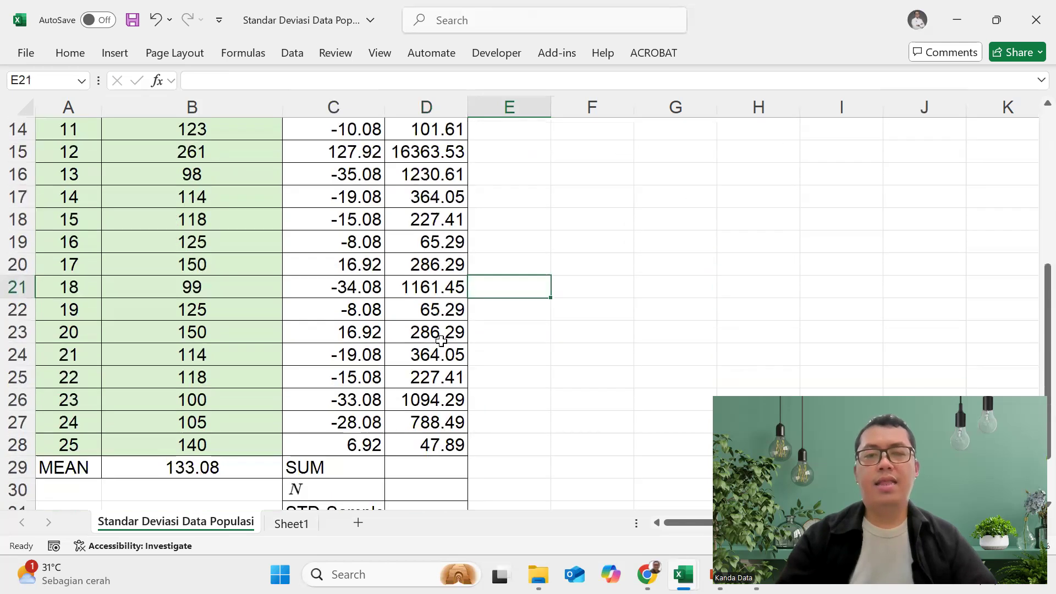
{"action": "left_click", "coordinate": [427, 334]}
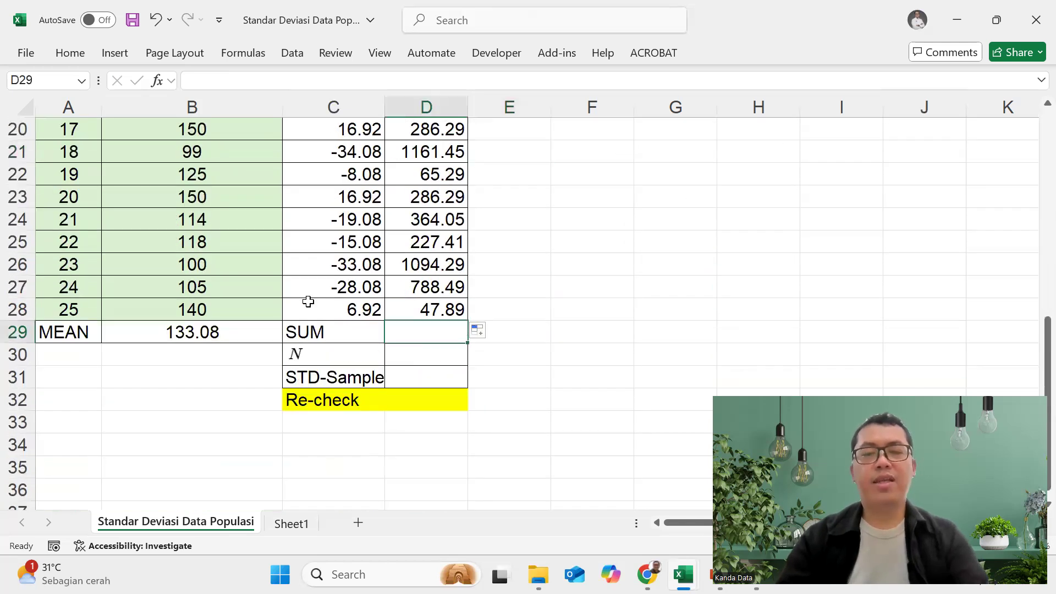
{"action": "type", "text": "="}
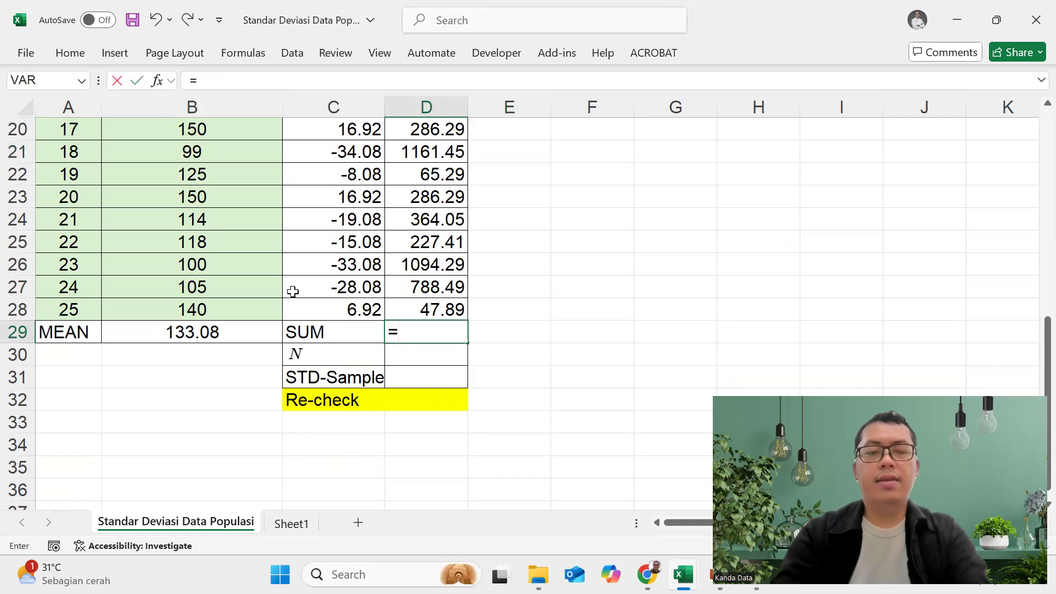
{"action": "type", "text": "SUM"}
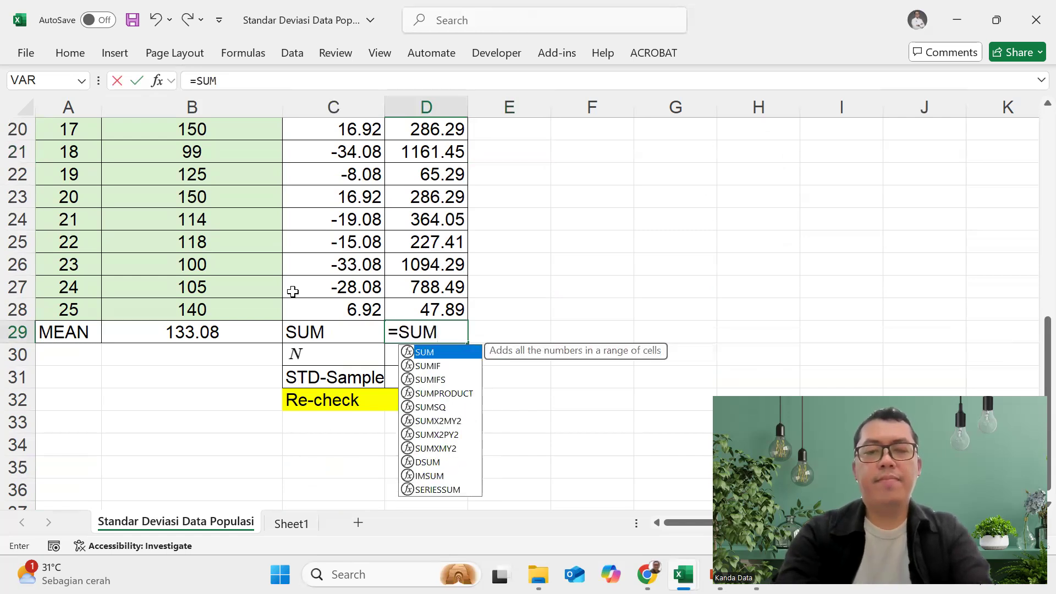
{"action": "type", "text": "("}
{"action": "scroll", "coordinate": [447, 165], "scroll_direction": "up", "scroll_amount": 4}
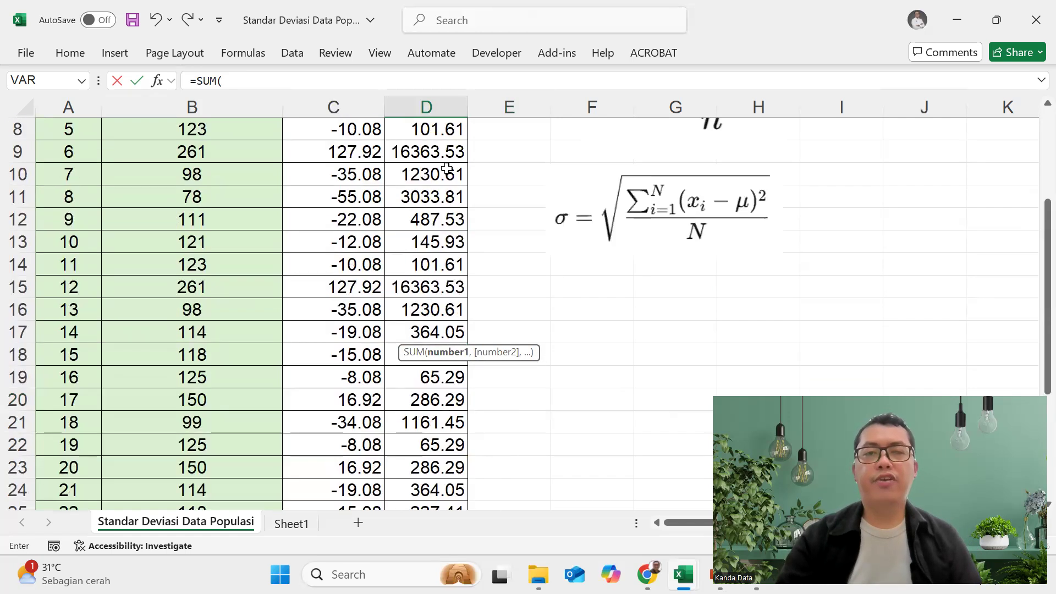
{"action": "scroll", "coordinate": [447, 167], "scroll_direction": "up", "scroll_amount": 2}
{"action": "left_click_drag", "start_coordinate": [434, 176], "coordinate": [438, 440]}
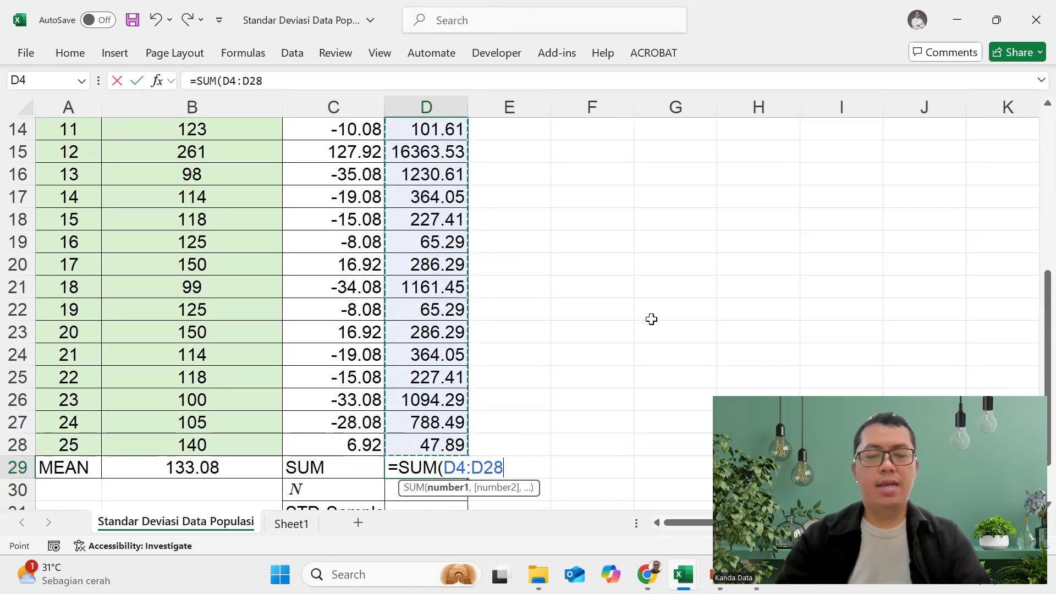
{"action": "type", "text": ")"}
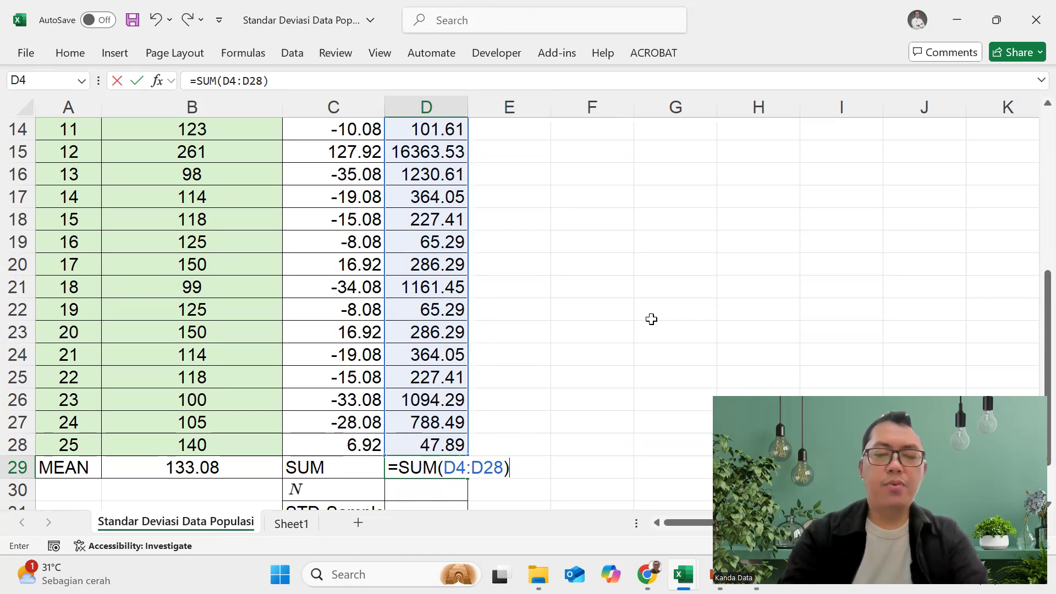
{"action": "key", "text": "Return"}
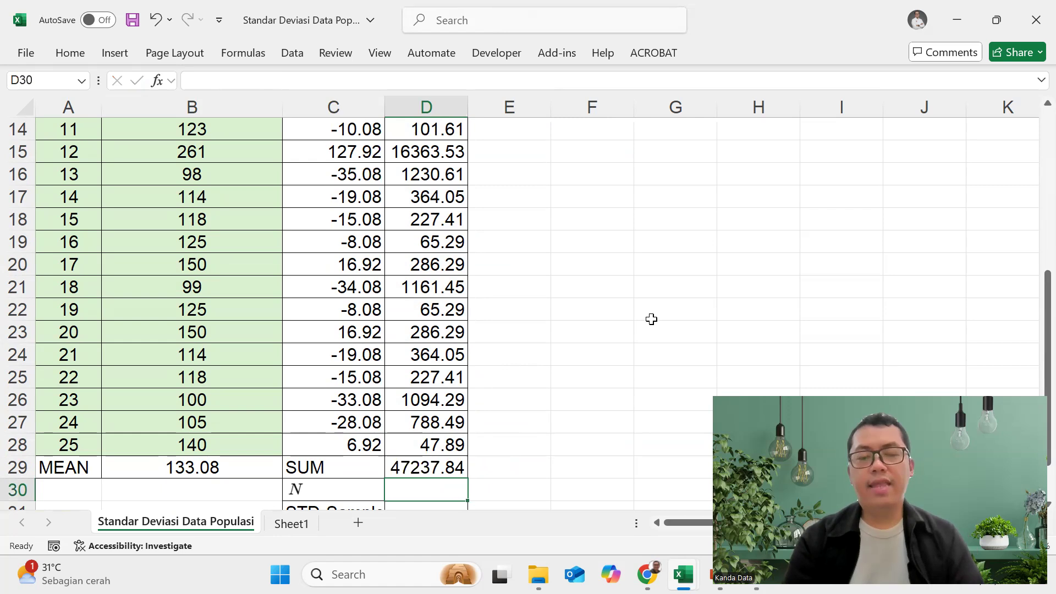
{"action": "scroll", "coordinate": [652, 319], "scroll_direction": "up", "scroll_amount": 4}
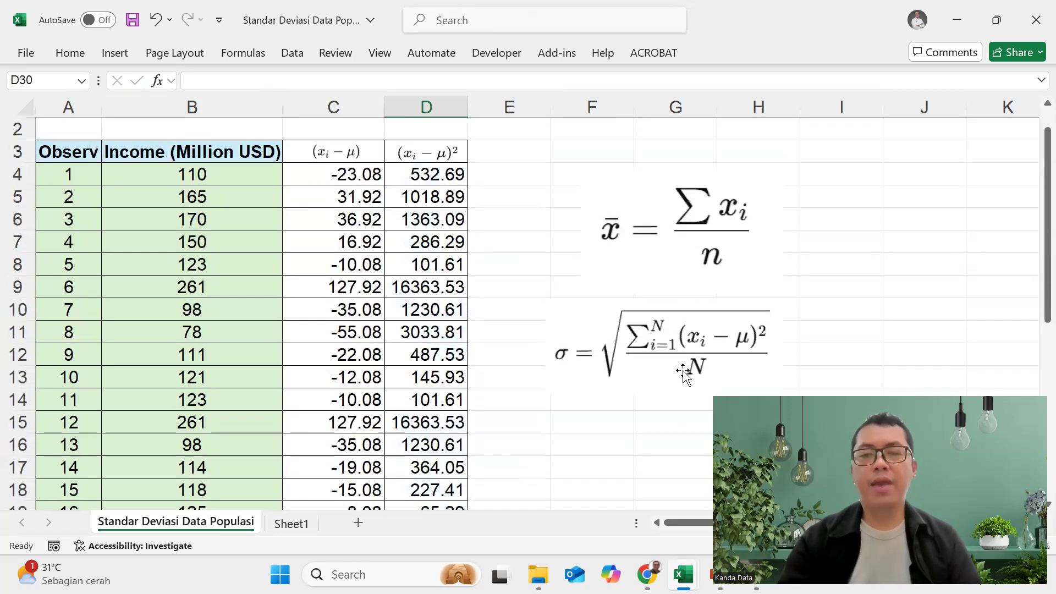
Step: Count the observations in cell D30 with the formula =COUNT(A4:A28)
{"action": "scroll", "coordinate": [351, 407], "scroll_direction": "down", "scroll_amount": 1}
{"action": "scroll", "coordinate": [351, 408], "scroll_direction": "down", "scroll_amount": 5}
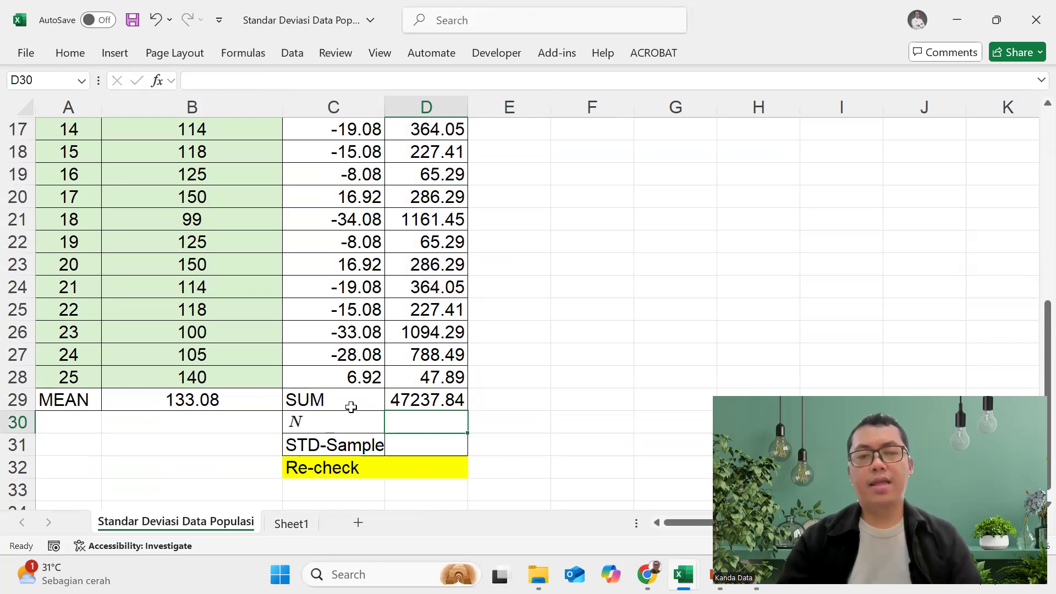
{"action": "type", "text": "="}
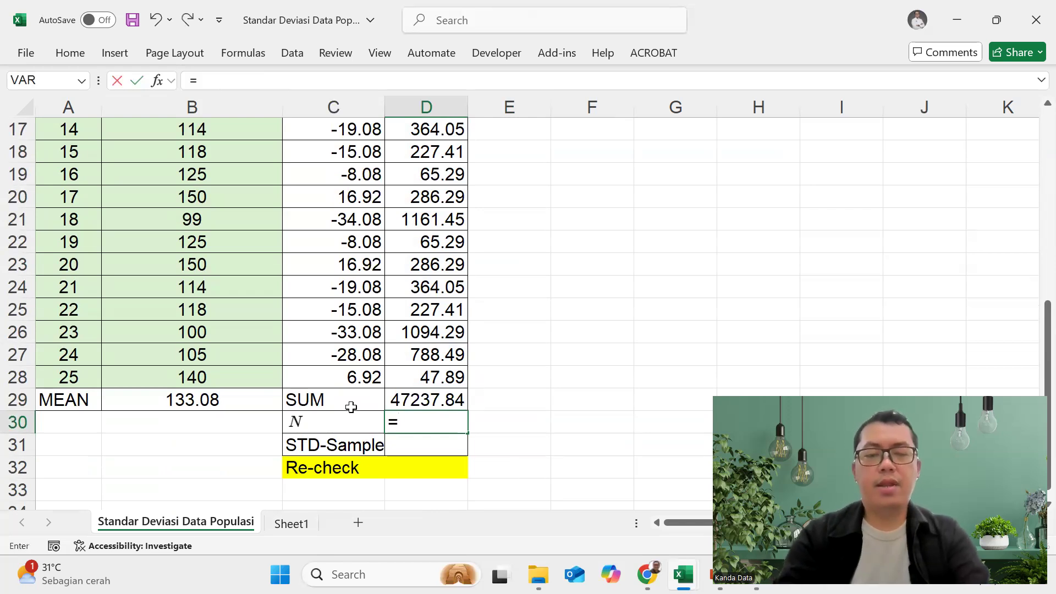
{"action": "type", "text": "COUNT("}
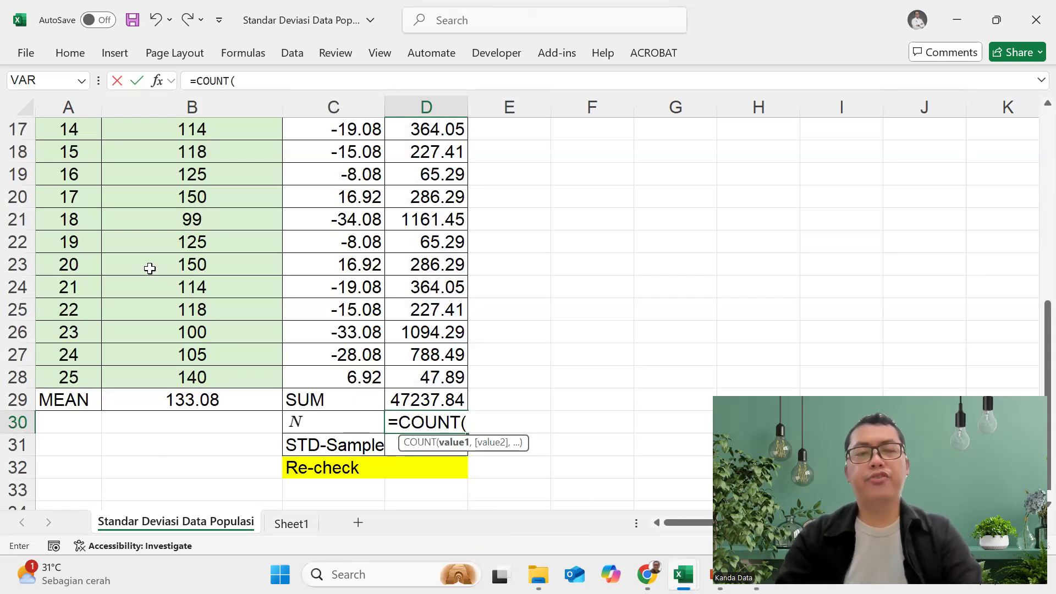
{"action": "scroll", "coordinate": [149, 266], "scroll_direction": "up", "scroll_amount": 6}
{"action": "left_click", "coordinate": [77, 209]}
{"action": "left_click_drag", "start_coordinate": [70, 277], "coordinate": [61, 440]}
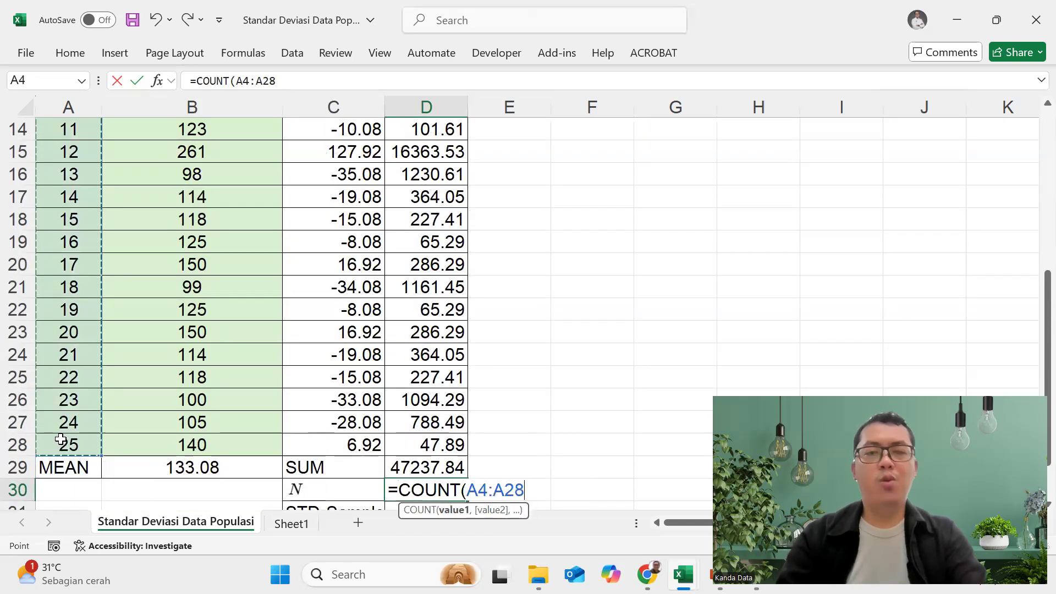
{"action": "type", "text": ")"}
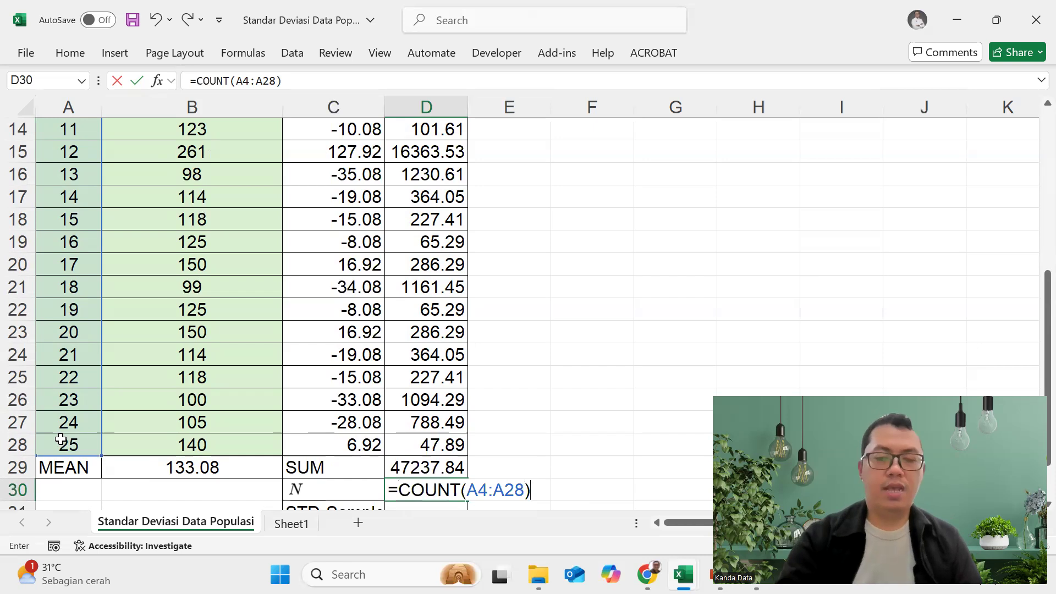
{"action": "key", "text": "Return"}
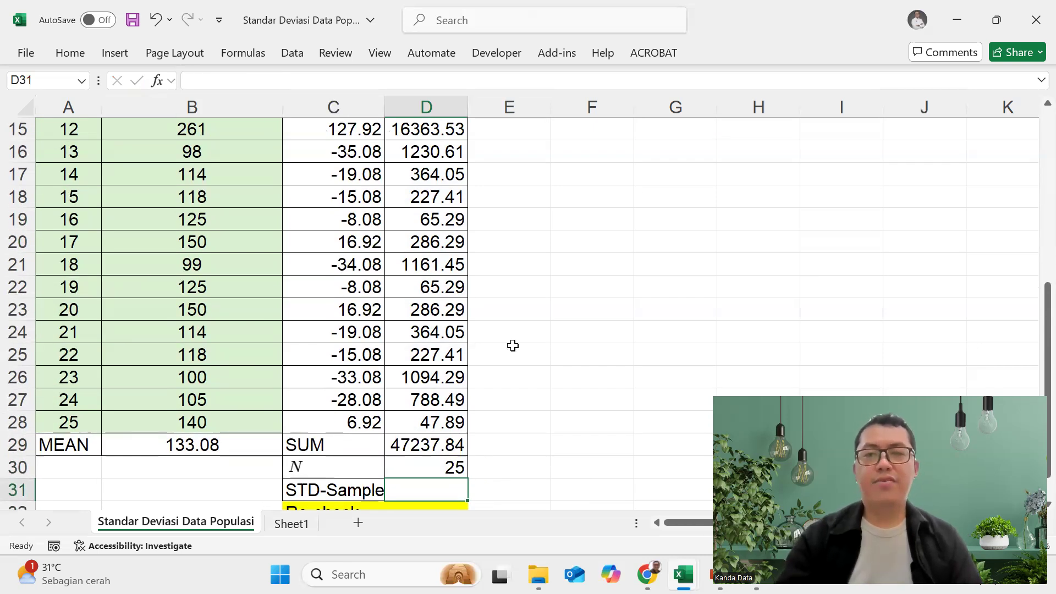
Step: Calculate the population standard deviation in cell D31 with the formula =(D29/D30)^0.5 and make the result bold
{"action": "scroll", "coordinate": [513, 345], "scroll_direction": "up", "scroll_amount": 2}
{"action": "scroll", "coordinate": [580, 288], "scroll_direction": "up", "scroll_amount": 2}
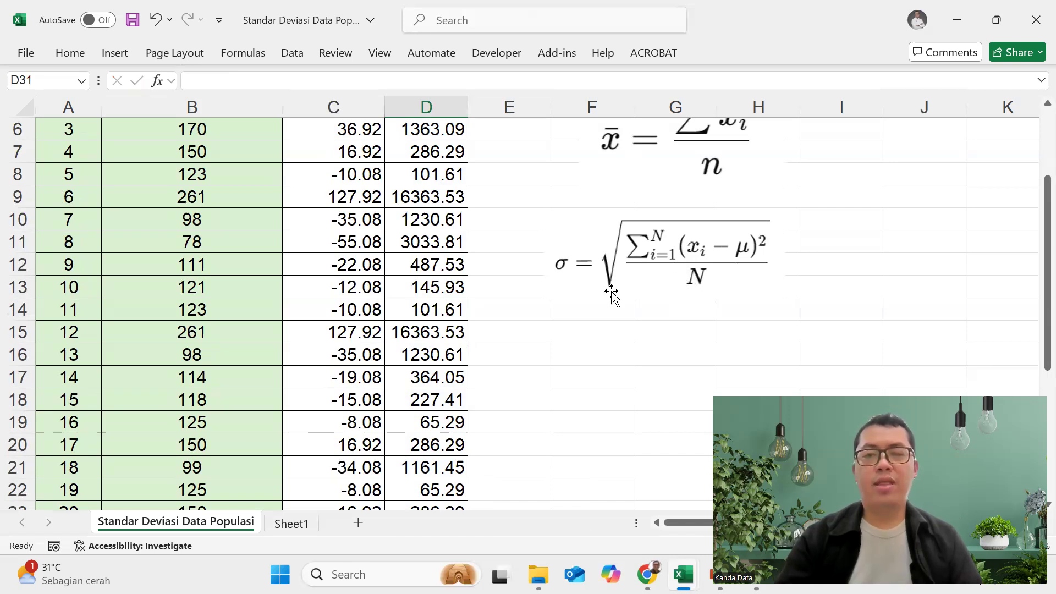
{"action": "scroll", "coordinate": [610, 295], "scroll_direction": "down", "scroll_amount": 5}
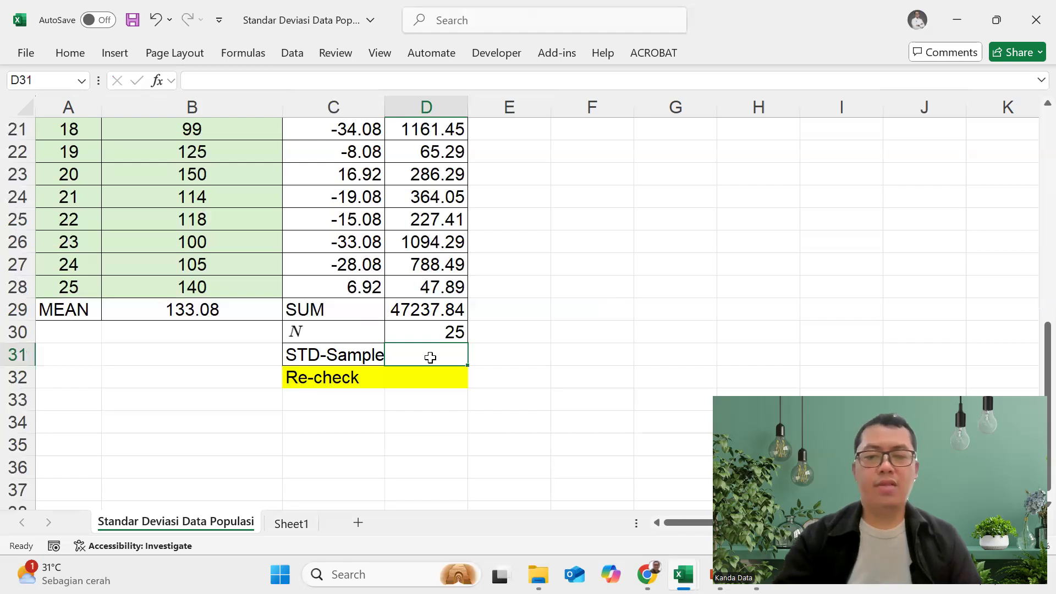
{"action": "type", "text": "=("}
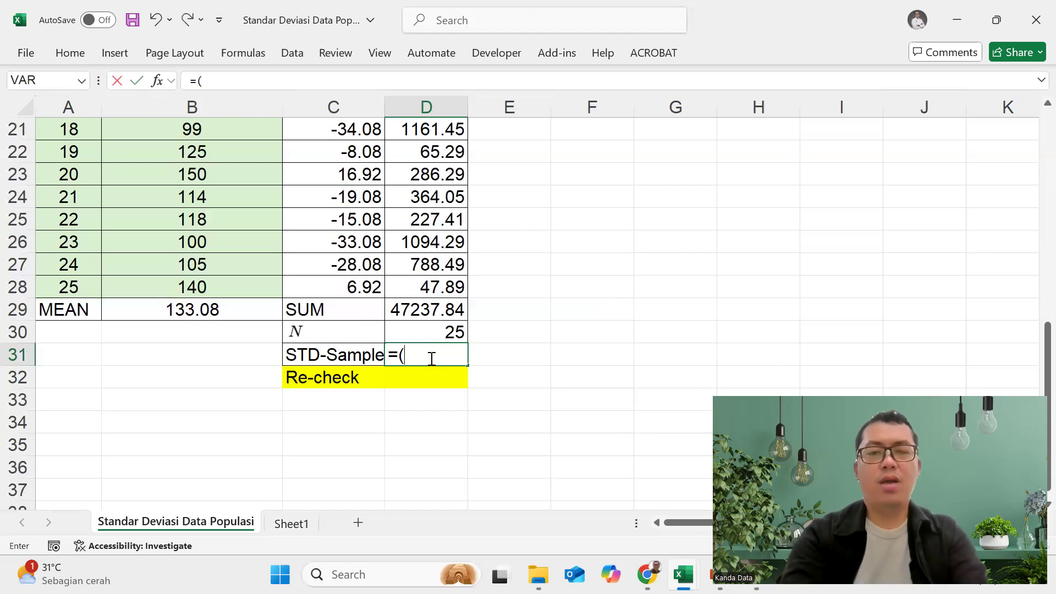
{"action": "left_click", "coordinate": [420, 303]}
{"action": "type", "text": "/"}
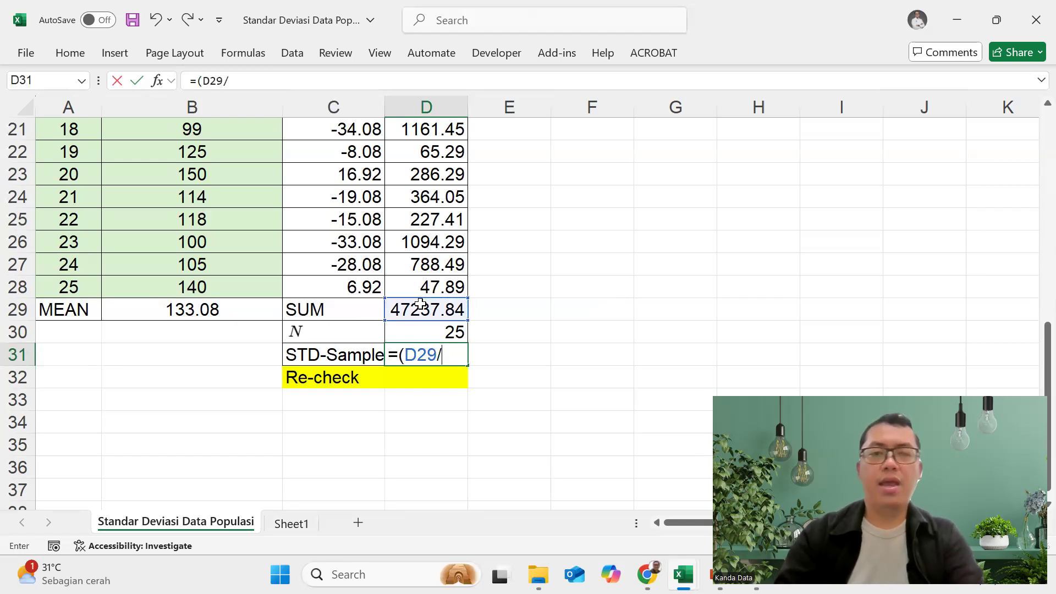
{"action": "left_click", "coordinate": [418, 325]}
{"action": "type", "text": ")"}
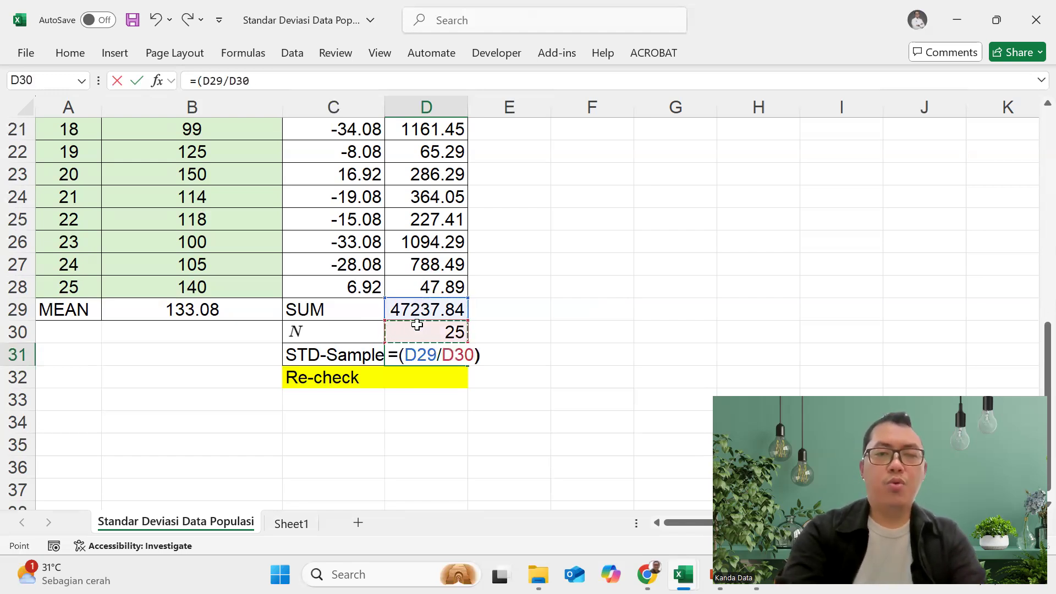
{"action": "type", "text": "^0.5"}
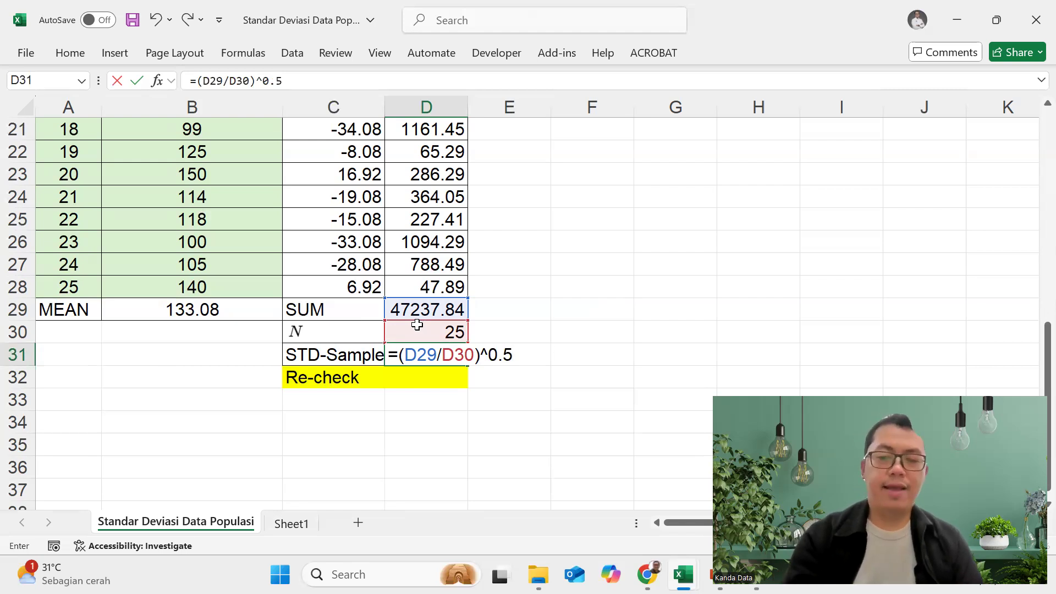
{"action": "key", "text": "Return"}
{"action": "left_click", "coordinate": [433, 356]}
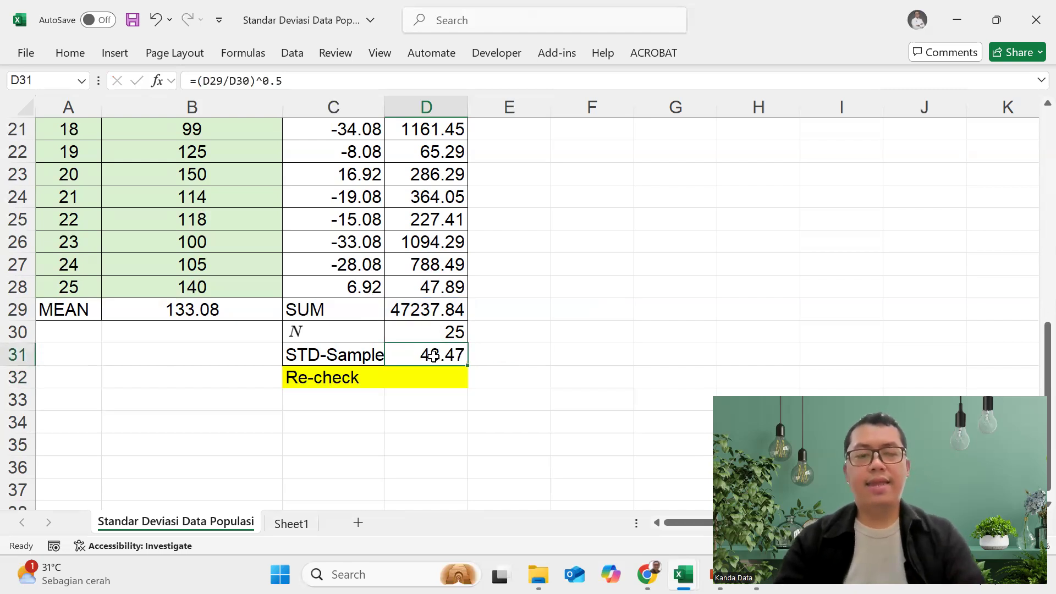
{"action": "left_click", "coordinate": [580, 375]}
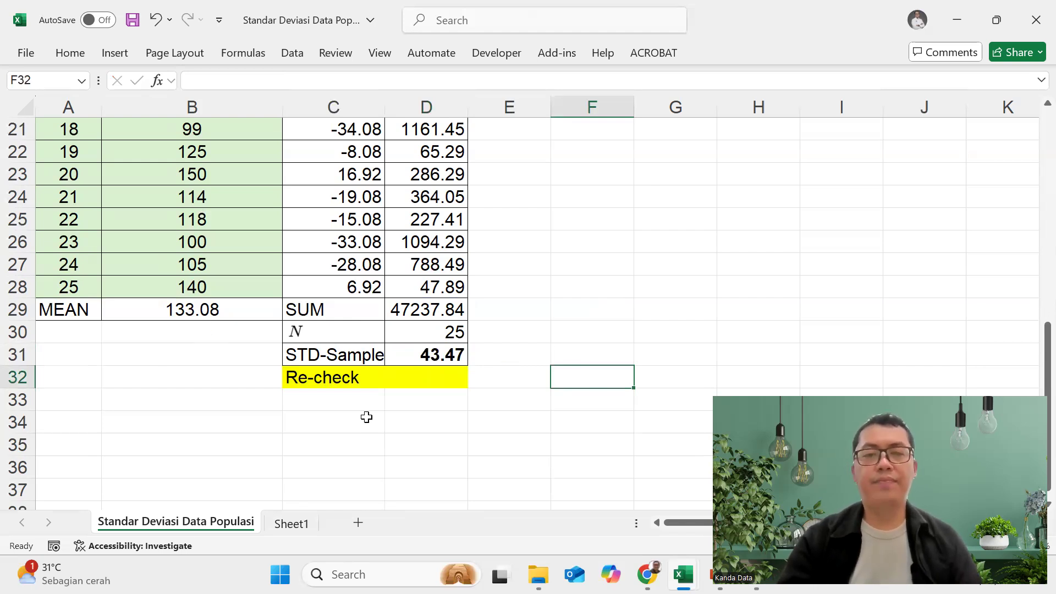
Step: Calculate the re-check value in cell D32 with the formula =STDEV.P(B4:B28)
{"action": "left_click", "coordinate": [409, 406]}
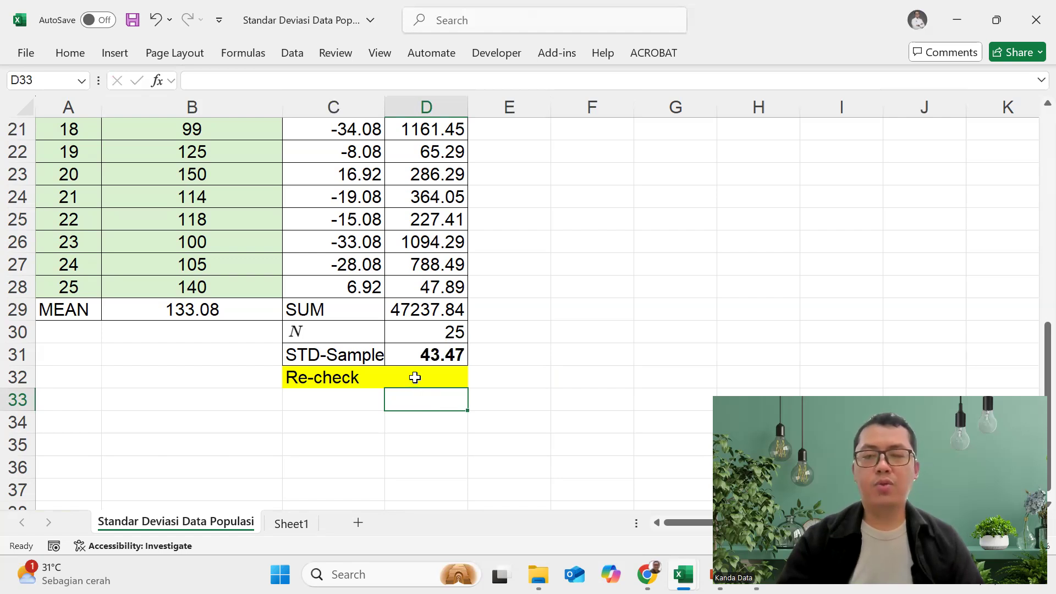
{"action": "left_click", "coordinate": [416, 373]}
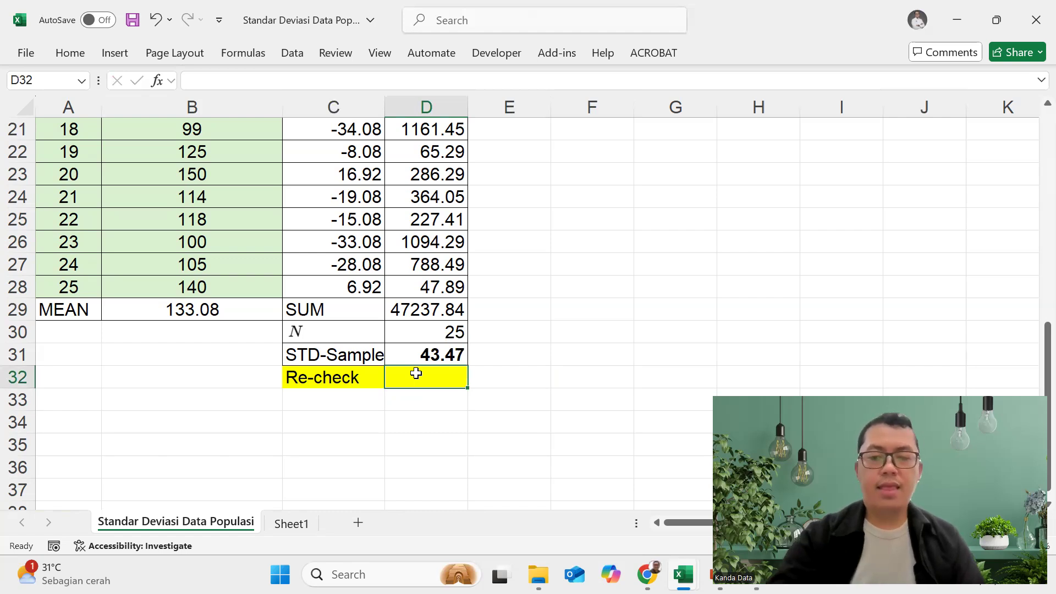
{"action": "type", "text": "=STD"}
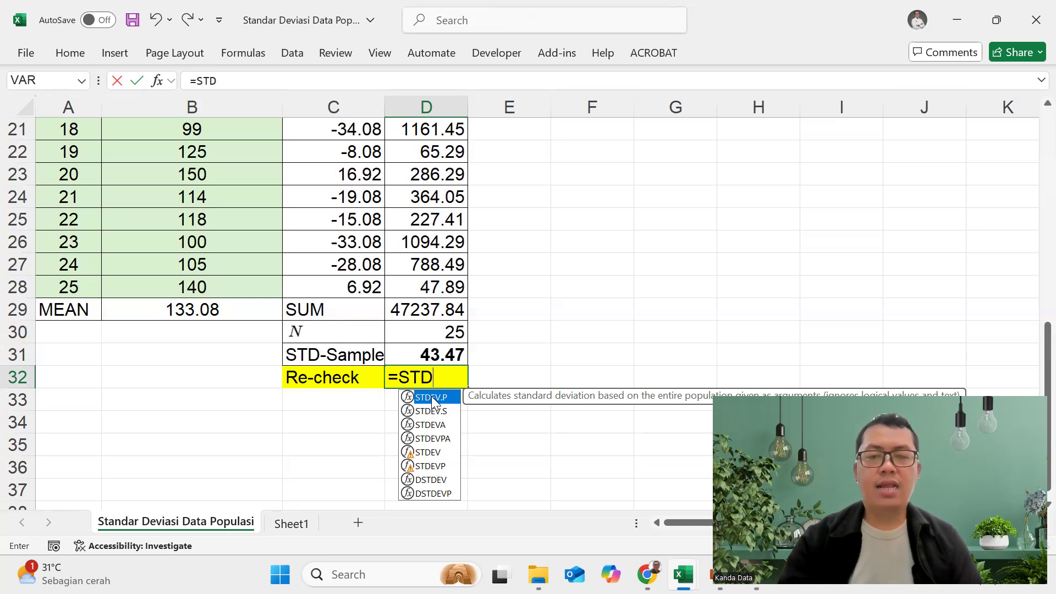
{"action": "double_click", "coordinate": [432, 396]}
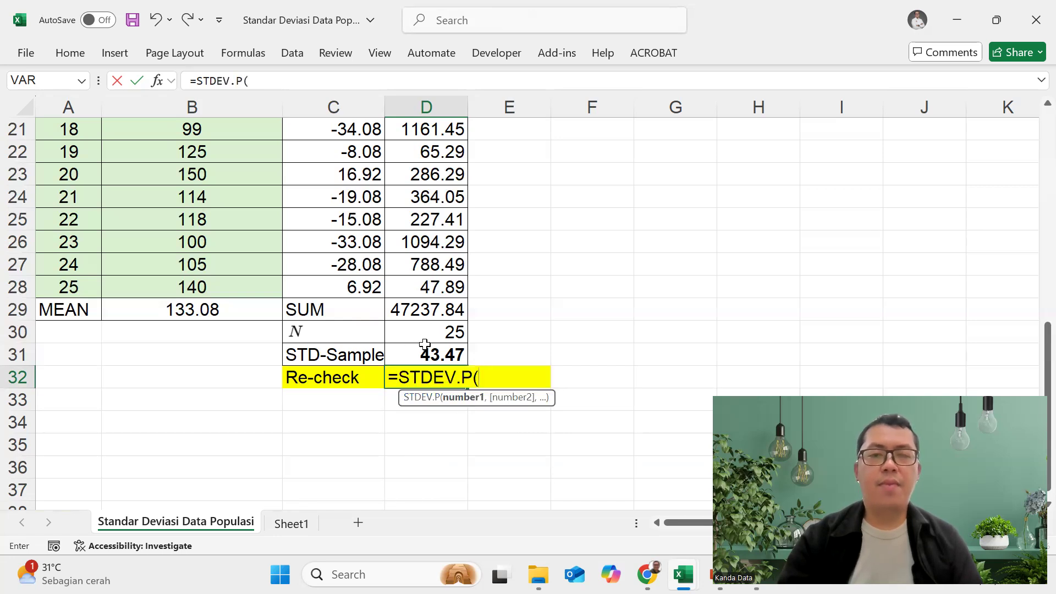
{"action": "scroll", "coordinate": [311, 307], "scroll_direction": "up", "scroll_amount": 4}
{"action": "scroll", "coordinate": [199, 220], "scroll_direction": "up", "scroll_amount": 4}
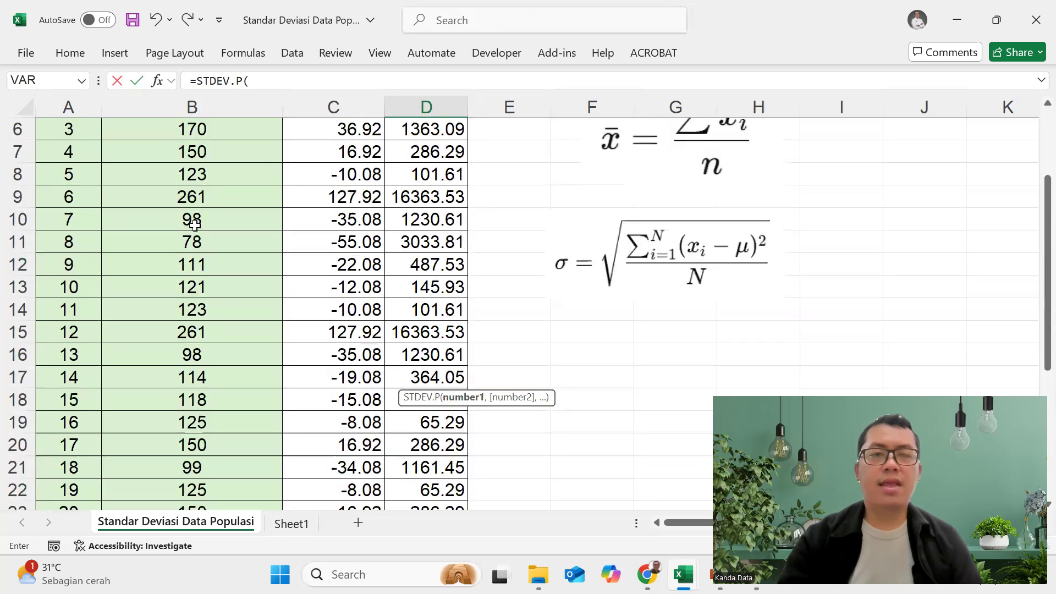
{"action": "left_click_drag", "start_coordinate": [203, 206], "coordinate": [200, 374]}
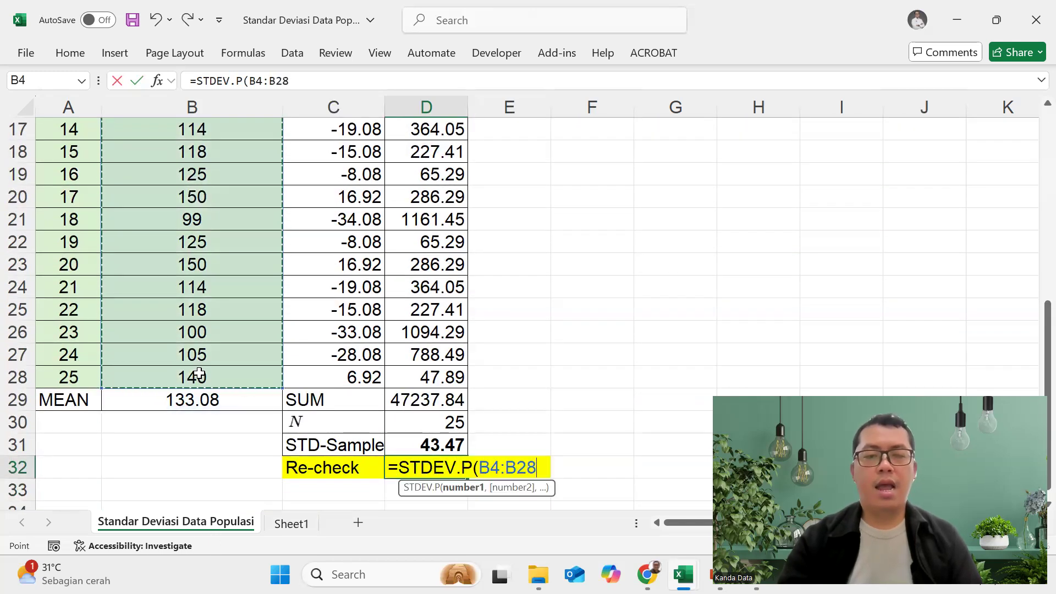
{"action": "type", "text": ")"}
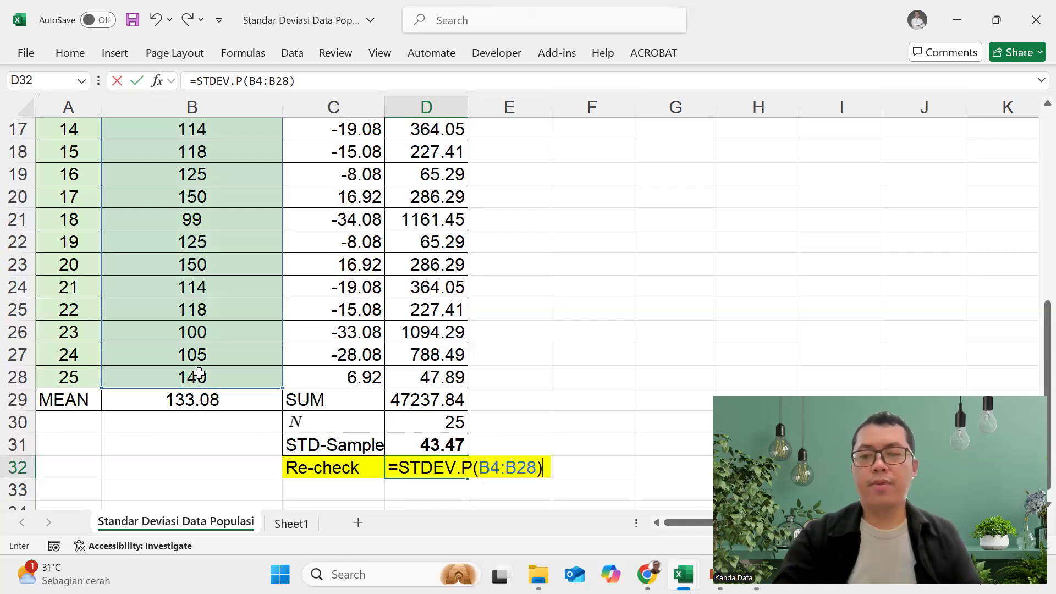
{"action": "key", "text": "Return"}
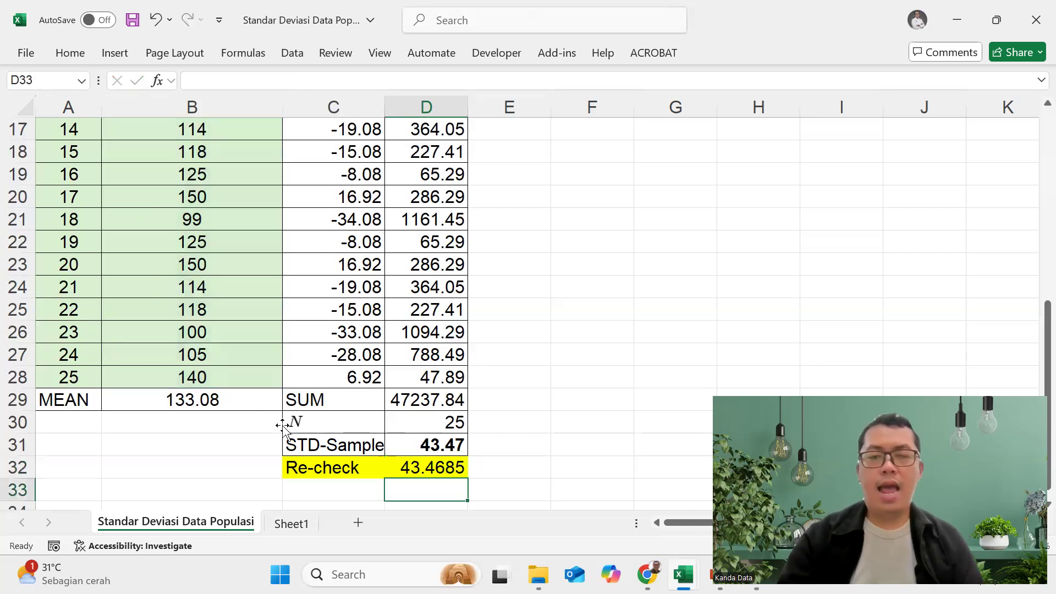
Step: Make the re-check result in cell D32 bold
{"action": "left_click", "coordinate": [529, 469]}
{"action": "scroll", "coordinate": [457, 430], "scroll_direction": "down", "scroll_amount": 1}
{"action": "left_click", "coordinate": [438, 400]}
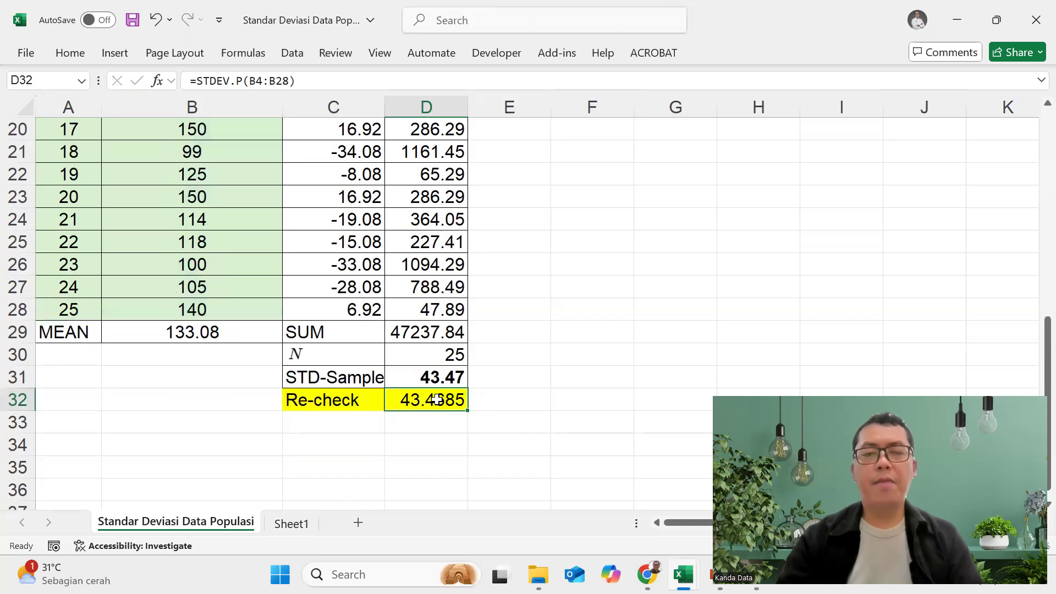
{"action": "left_click", "coordinate": [466, 445]}
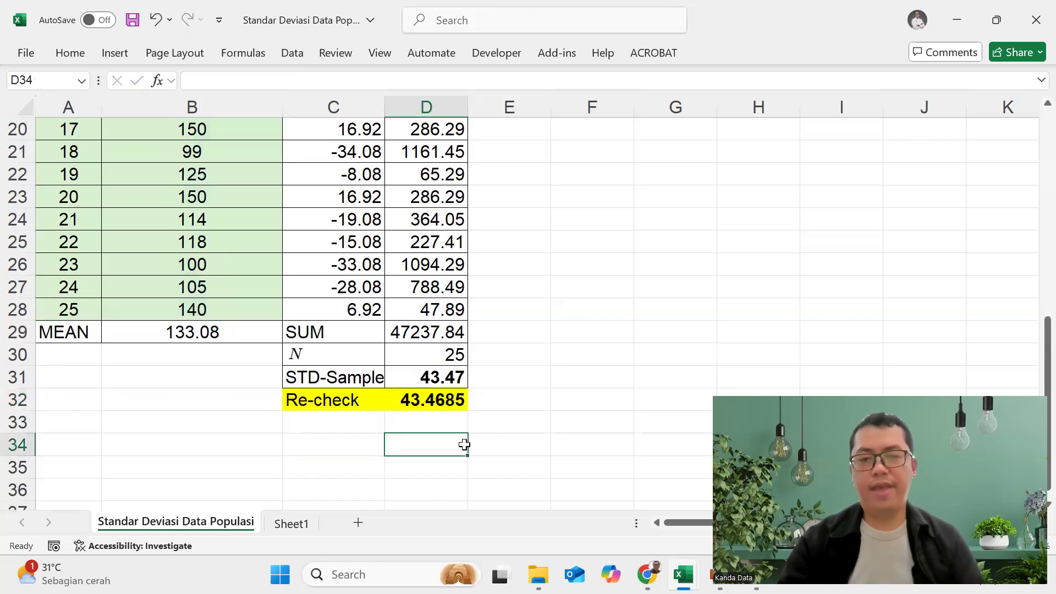
Step: Compare the STDEV.P re-check in cell D32 with the manually calculated standard deviation in D31
{"action": "left_click", "coordinate": [440, 401]}
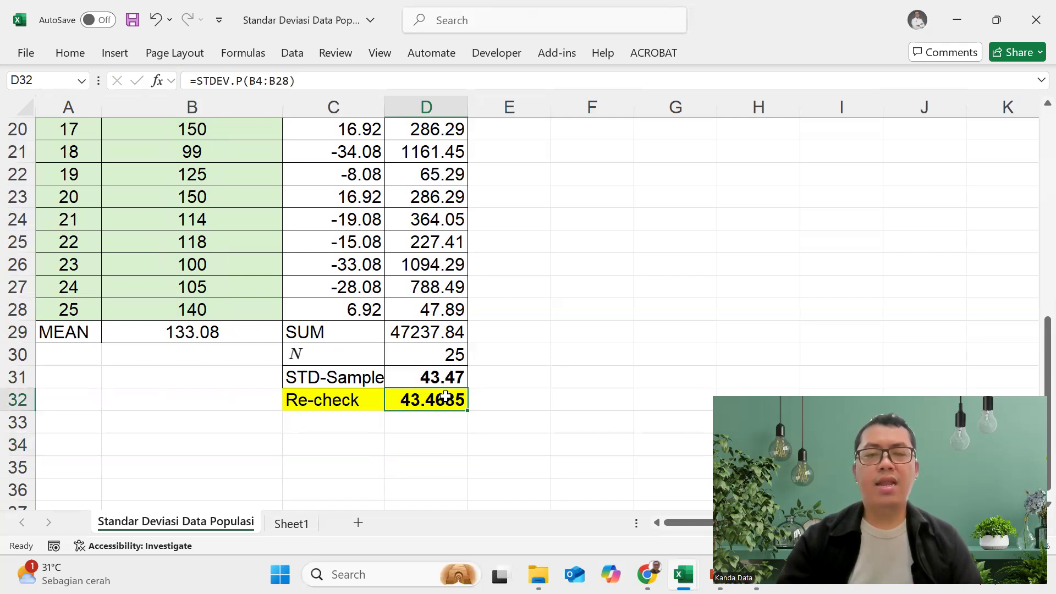
{"action": "left_click", "coordinate": [447, 380]}
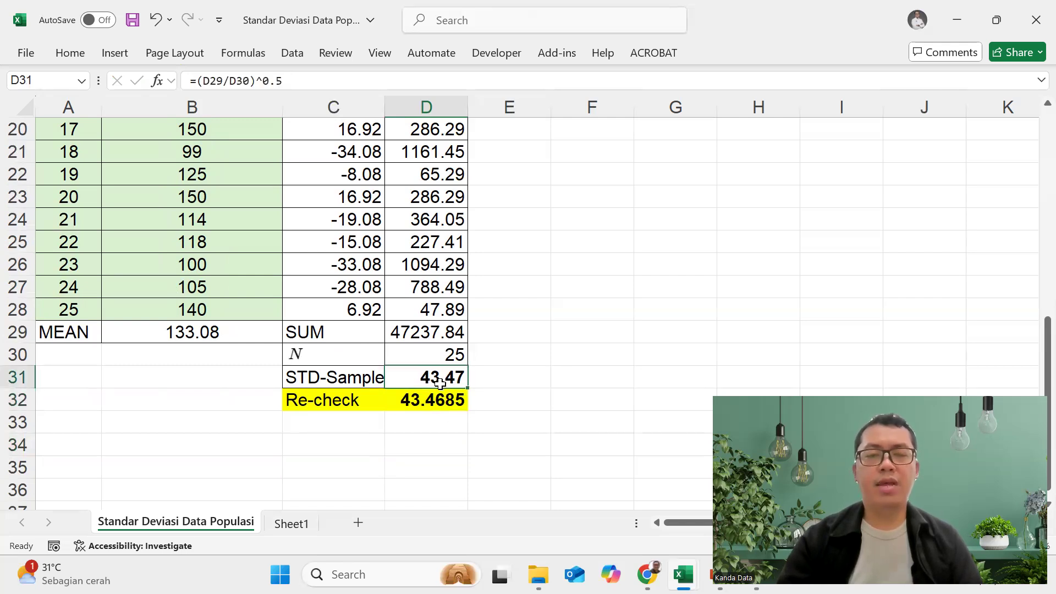
{"action": "left_click", "coordinate": [447, 402]}
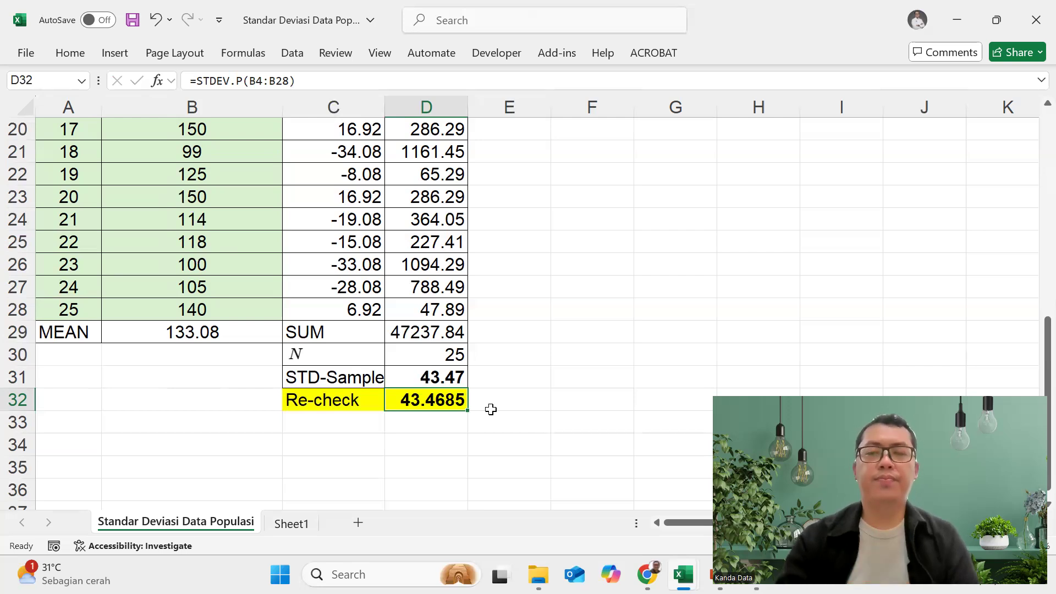
{"action": "left_click", "coordinate": [691, 40]}
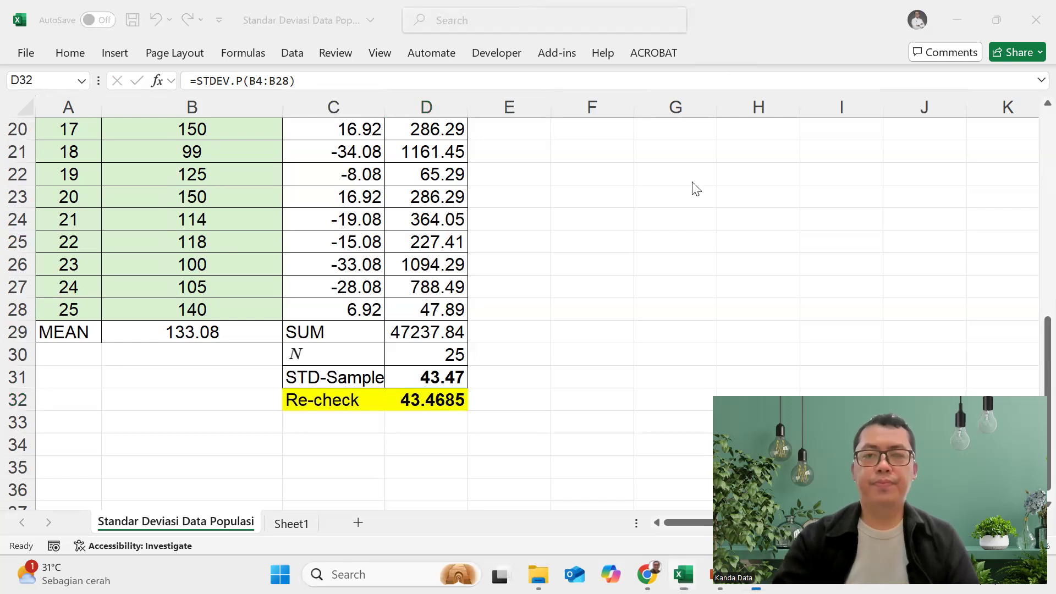